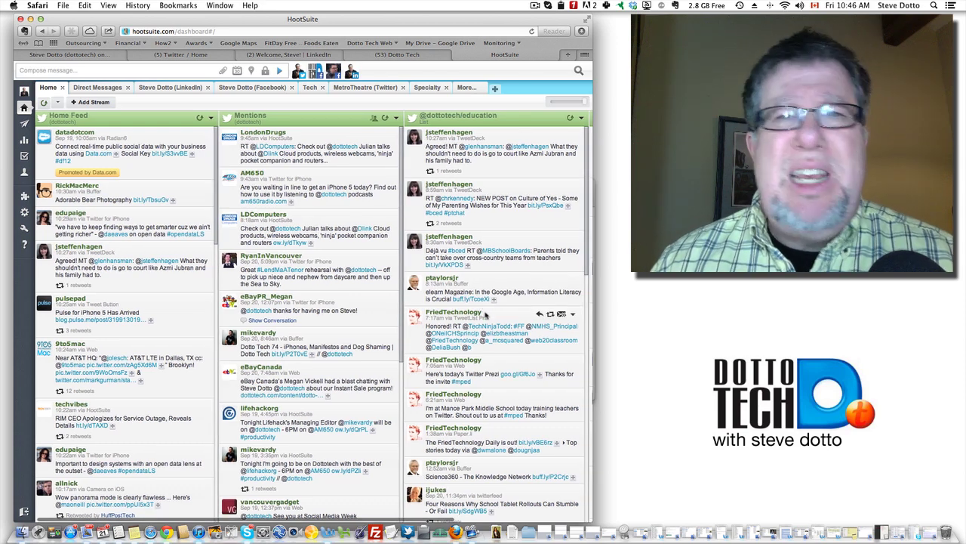
View the extra stream tabs, the Dotto Tech Facebook page, LinkedIn and the Twitter timeline, then return to HootSuite
{"action": "left_click", "coordinate": [464, 88]}
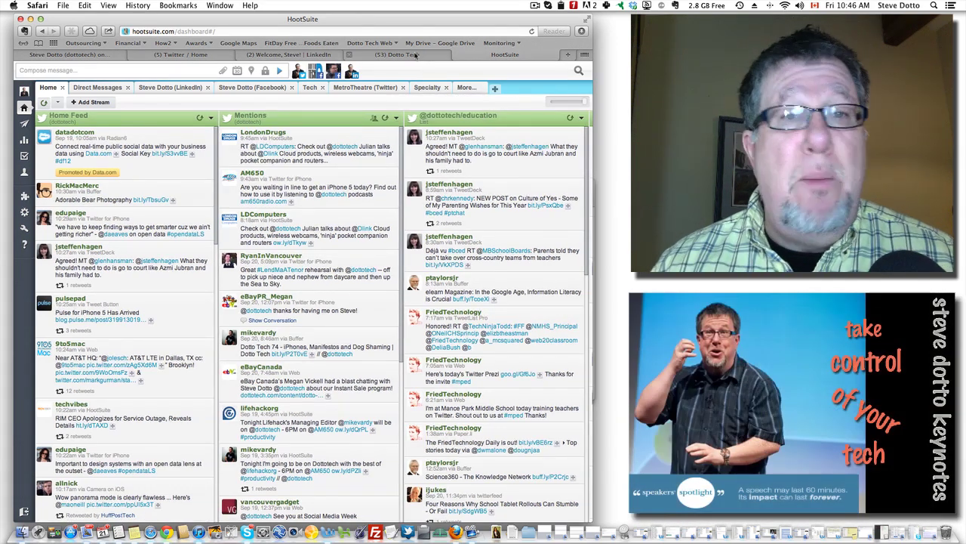
{"action": "left_click", "coordinate": [405, 55]}
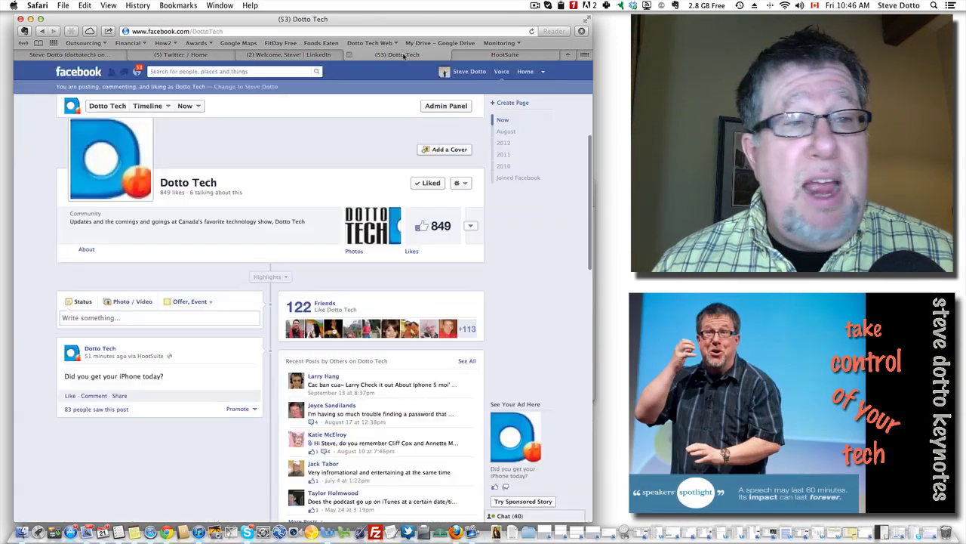
{"action": "left_click", "coordinate": [303, 55]}
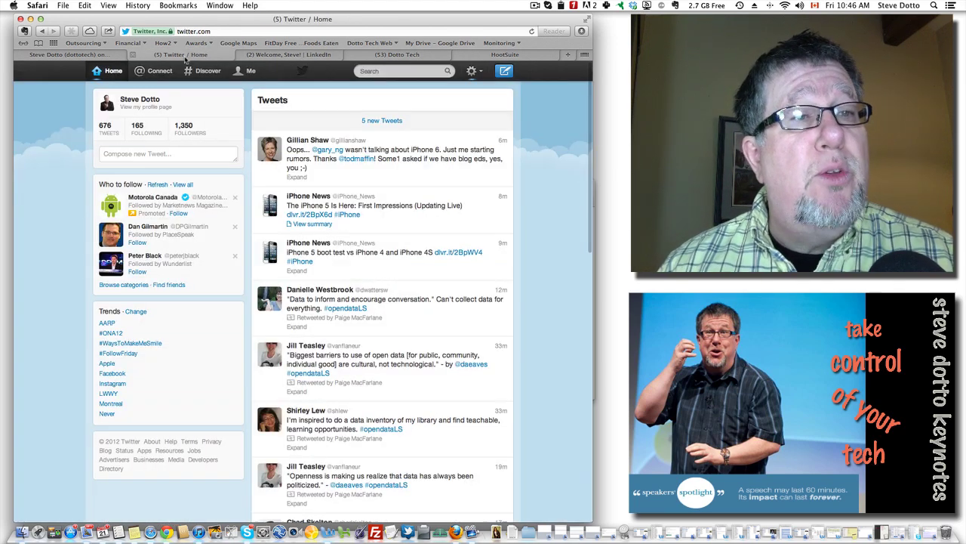
{"action": "left_click", "coordinate": [185, 56]}
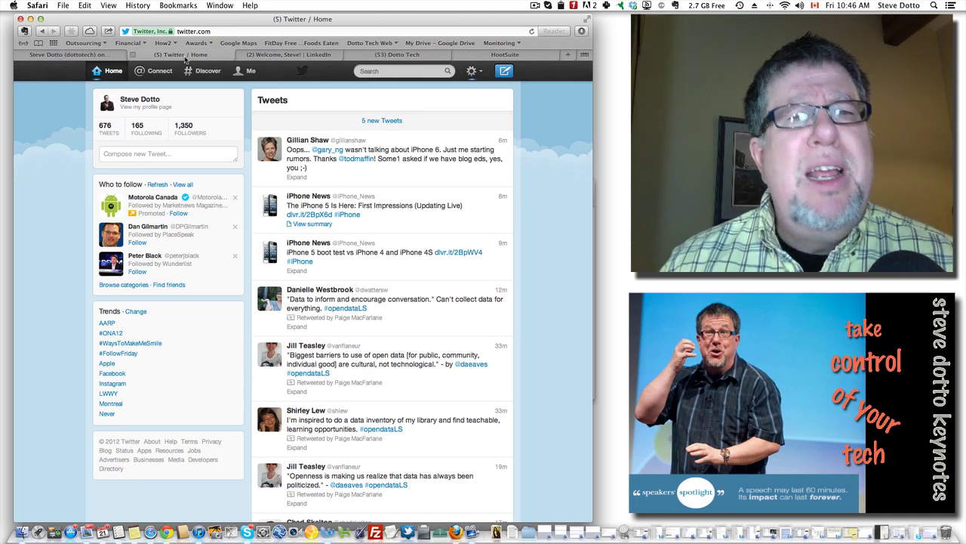
{"action": "left_click", "coordinate": [483, 56]}
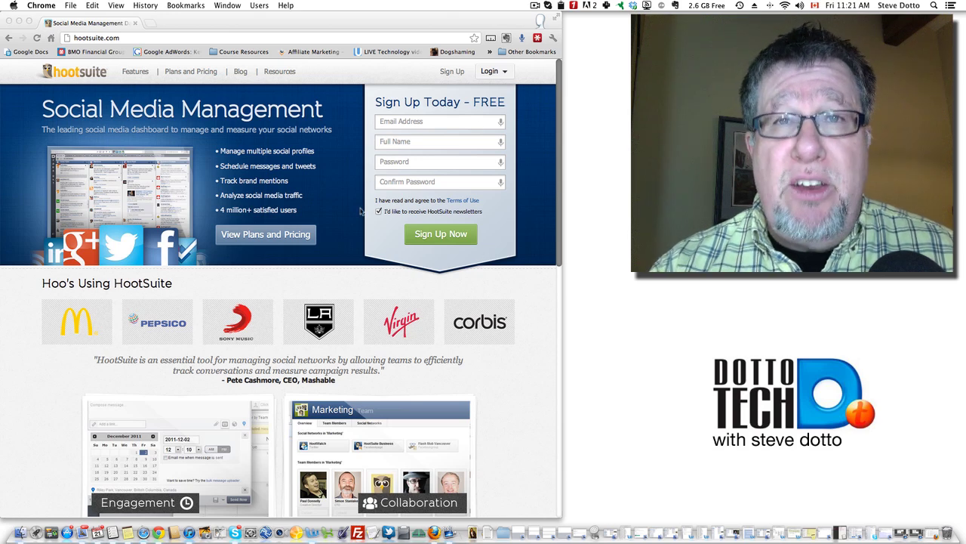
{"action": "scroll", "coordinate": [340, 286], "scroll_direction": "down", "scroll_amount": 4}
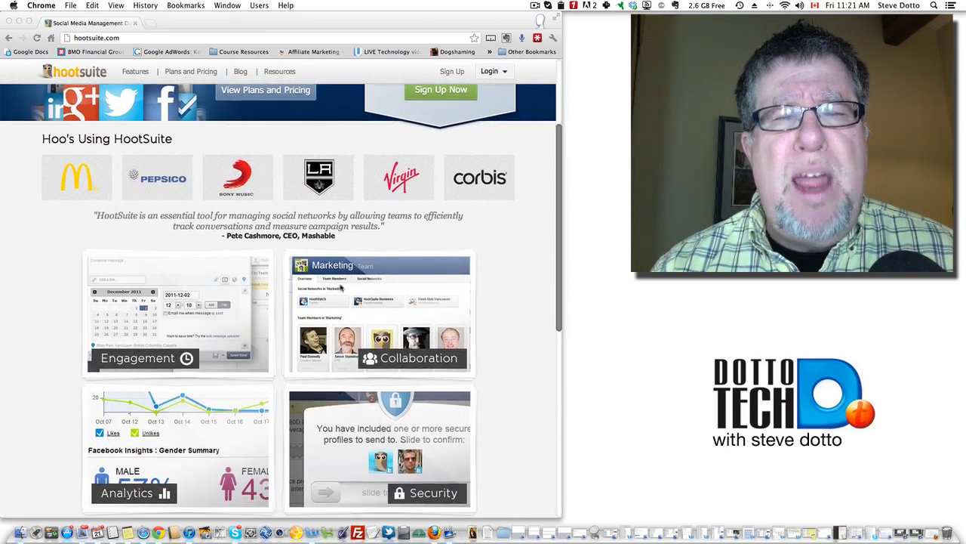
{"action": "scroll", "coordinate": [341, 287], "scroll_direction": "down", "scroll_amount": 2}
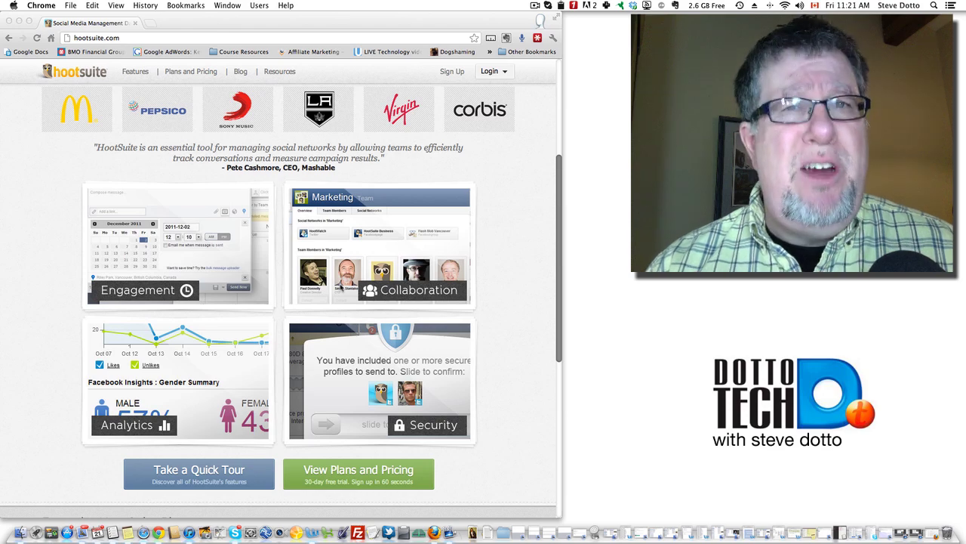
{"action": "scroll", "coordinate": [340, 286], "scroll_direction": "down", "scroll_amount": 2}
{"action": "scroll", "coordinate": [341, 286], "scroll_direction": "down", "scroll_amount": 2}
{"action": "scroll", "coordinate": [340, 286], "scroll_direction": "down", "scroll_amount": 1}
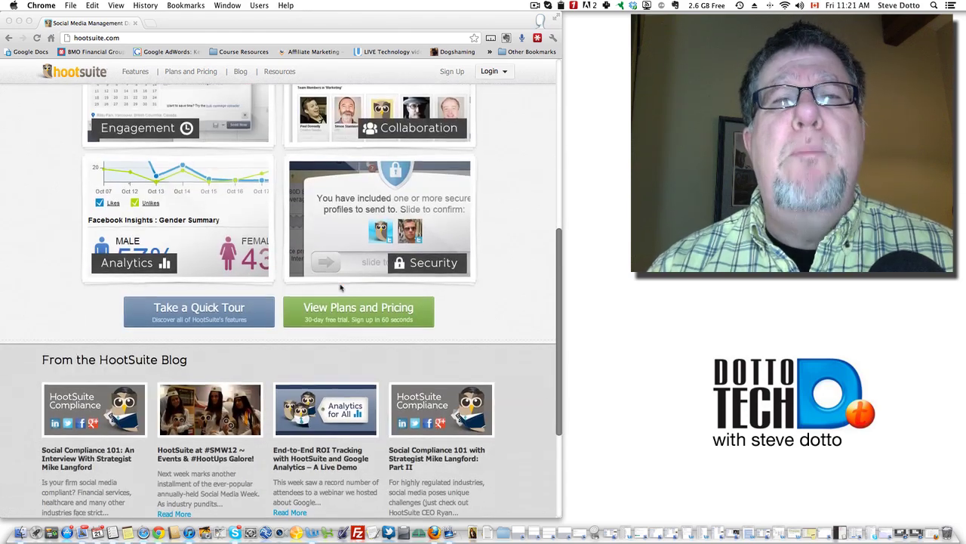
{"action": "scroll", "coordinate": [341, 287], "scroll_direction": "down", "scroll_amount": 3}
{"action": "scroll", "coordinate": [340, 286], "scroll_direction": "down", "scroll_amount": 2}
{"action": "scroll", "coordinate": [341, 287], "scroll_direction": "up", "scroll_amount": 1}
{"action": "scroll", "coordinate": [340, 287], "scroll_direction": "up", "scroll_amount": 8}
{"action": "scroll", "coordinate": [341, 286], "scroll_direction": "up", "scroll_amount": 1}
{"action": "scroll", "coordinate": [340, 286], "scroll_direction": "up", "scroll_amount": 4}
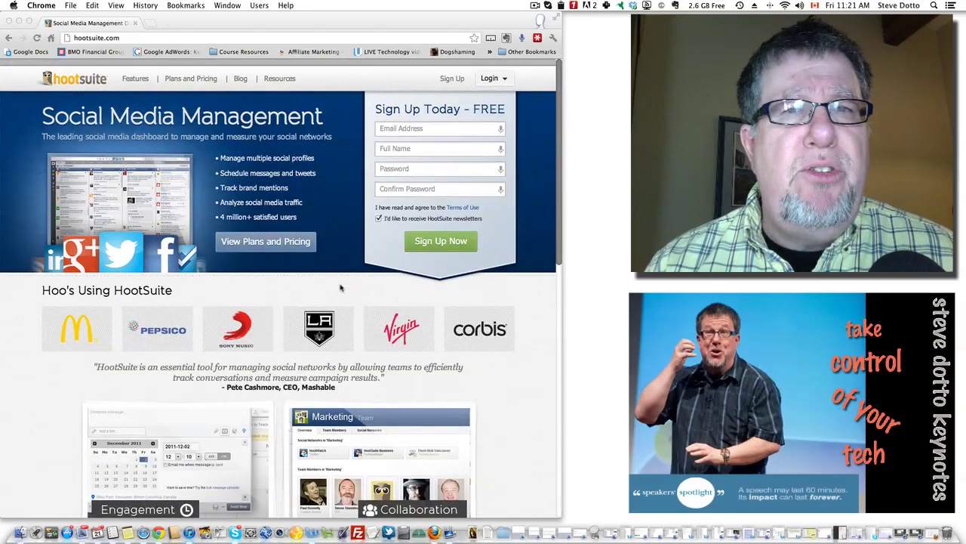
{"action": "scroll", "coordinate": [341, 286], "scroll_direction": "down", "scroll_amount": 1}
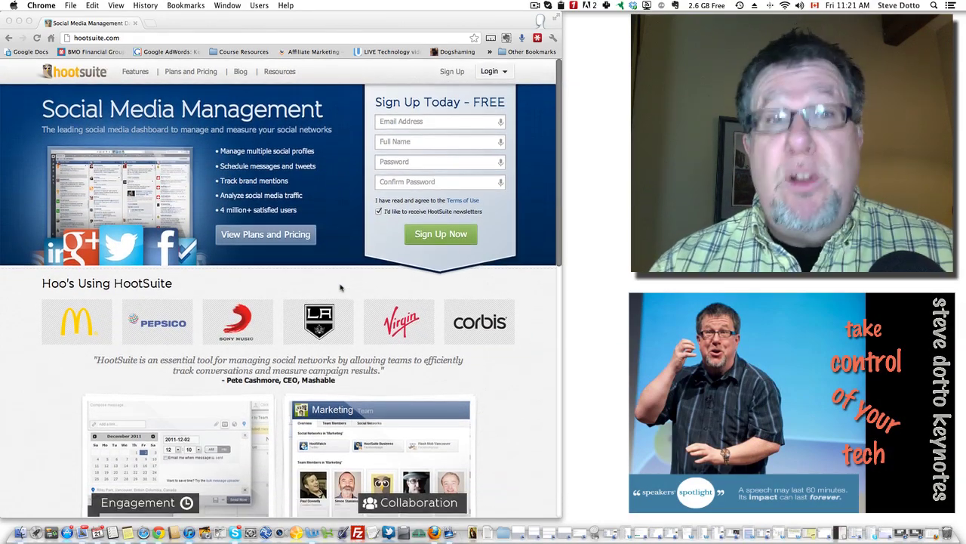
Review the HootSuite plans page and choose the Sign Up (Always Free) plan
{"action": "left_click", "coordinate": [452, 71]}
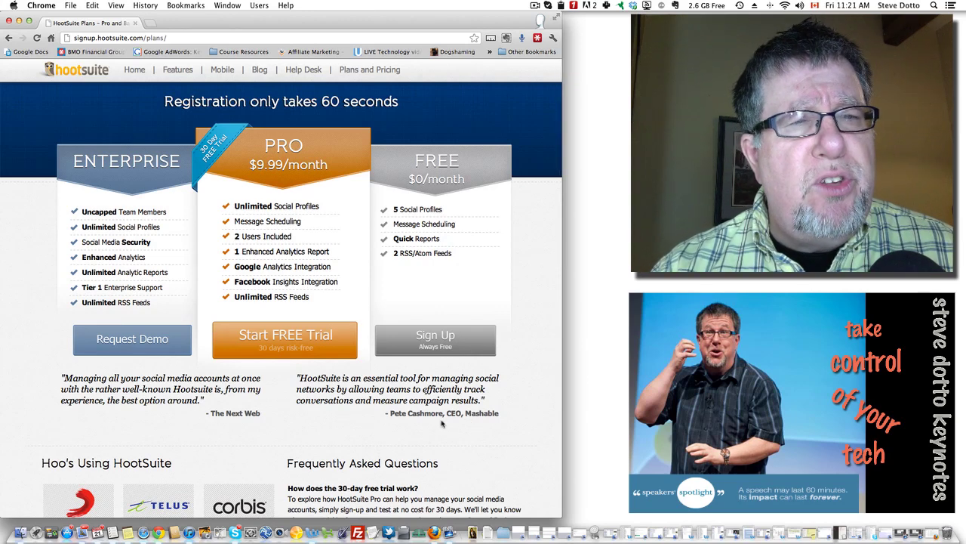
{"action": "scroll", "coordinate": [340, 370], "scroll_direction": "down", "scroll_amount": 1}
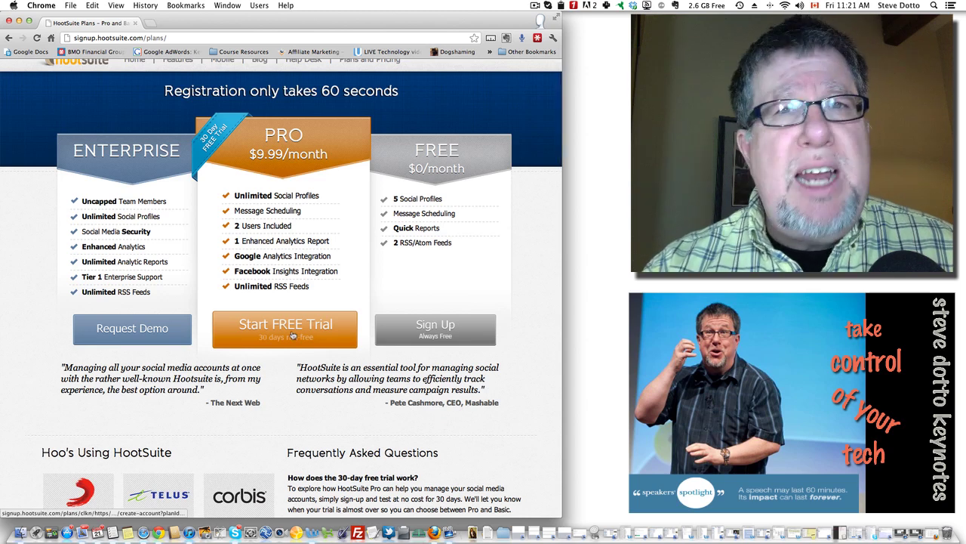
{"action": "left_click", "coordinate": [430, 329]}
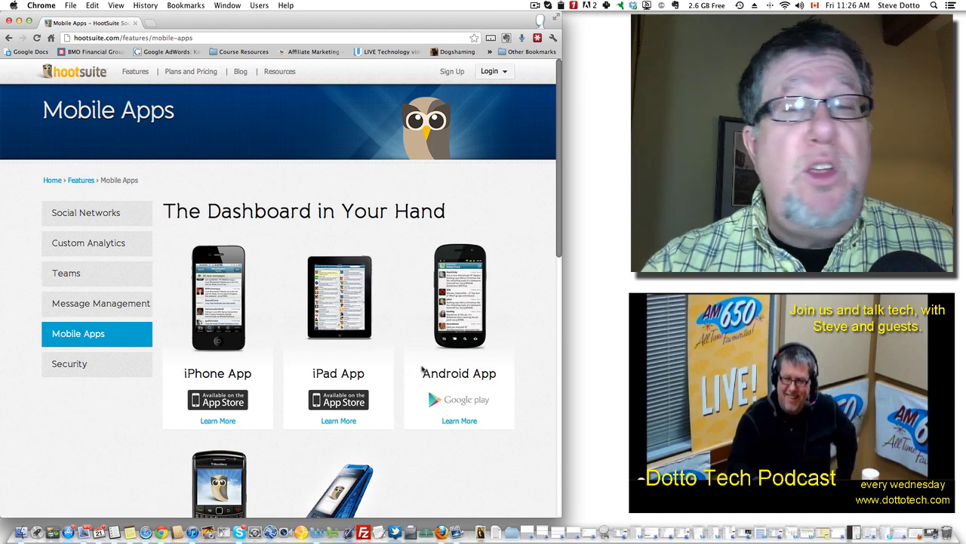
{"action": "scroll", "coordinate": [423, 368], "scroll_direction": "down", "scroll_amount": 1}
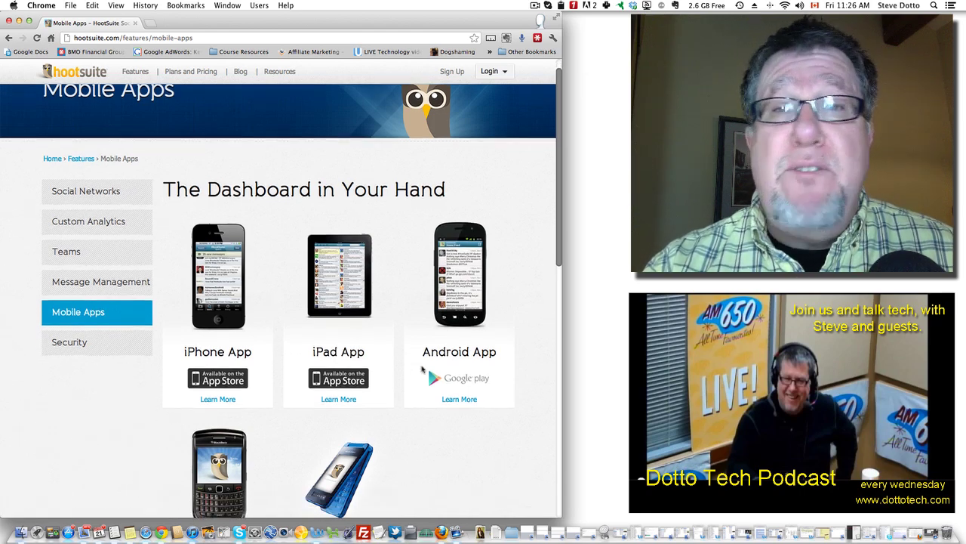
{"action": "scroll", "coordinate": [423, 368], "scroll_direction": "down", "scroll_amount": 1}
{"action": "scroll", "coordinate": [423, 368], "scroll_direction": "down", "scroll_amount": 2}
{"action": "scroll", "coordinate": [423, 369], "scroll_direction": "down", "scroll_amount": 1}
{"action": "scroll", "coordinate": [422, 368], "scroll_direction": "down", "scroll_amount": 1}
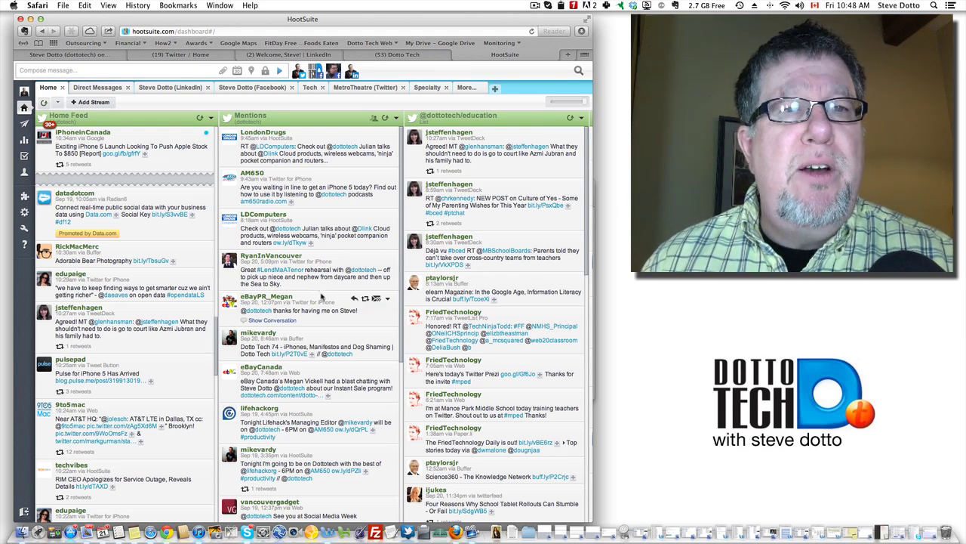
{"action": "mouse_move", "coordinate": [355, 393]}
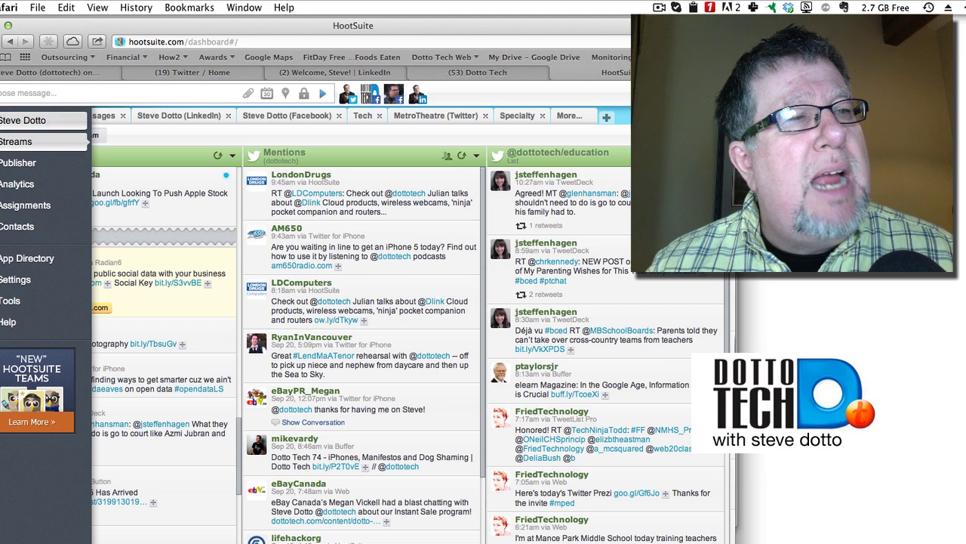
Open the member profile page and show the list of profiles to post from
{"action": "left_click", "coordinate": [23, 120]}
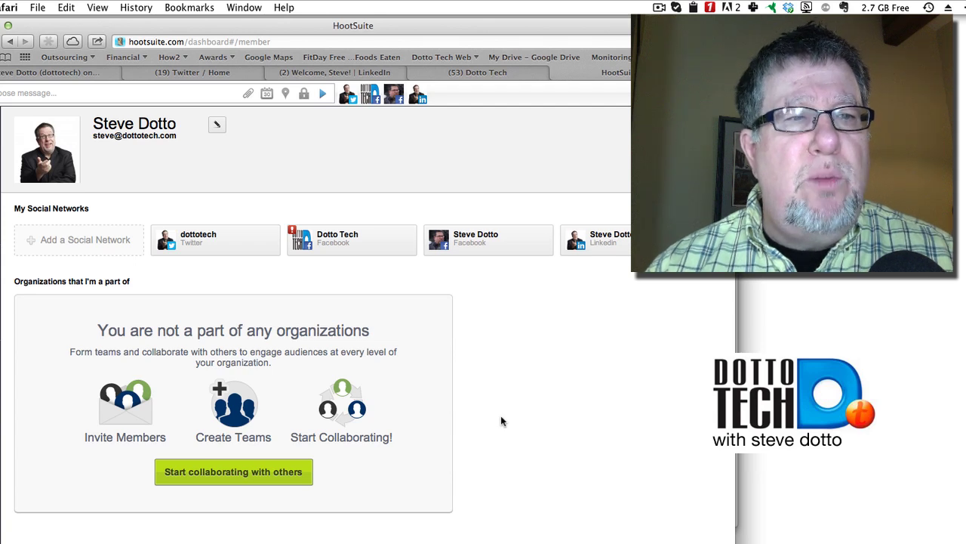
{"action": "left_click", "coordinate": [361, 99]}
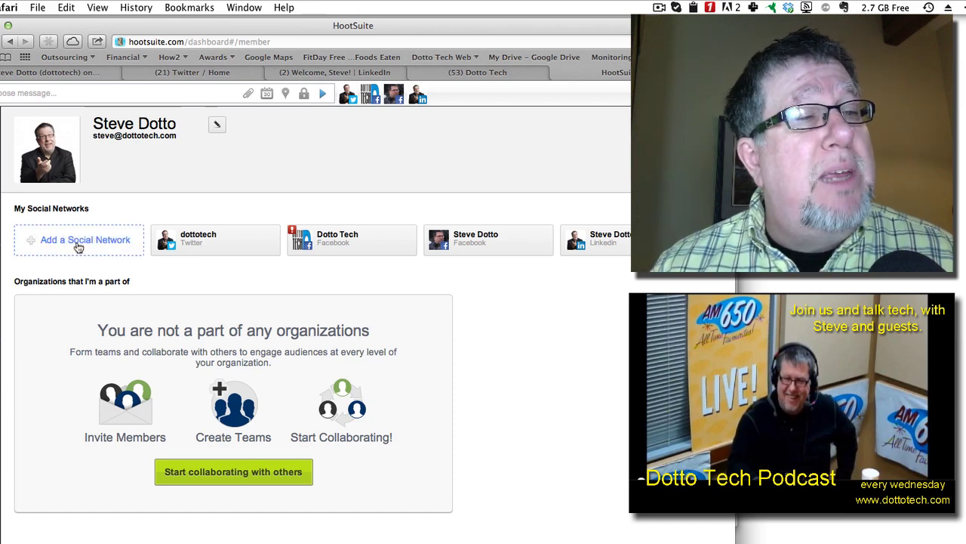
Add Google+ as a new social network and request the Google+ connection, retrying once
{"action": "left_click", "coordinate": [78, 247]}
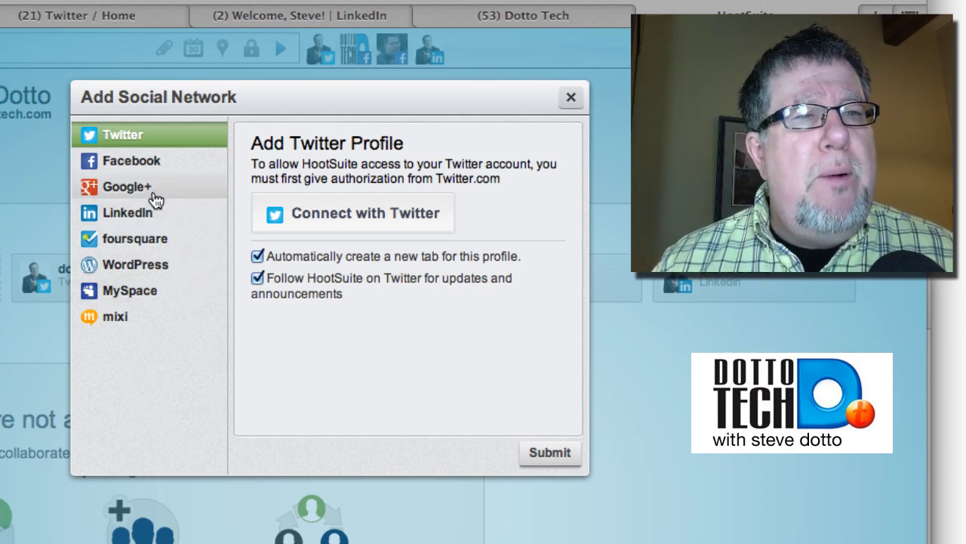
{"action": "left_click", "coordinate": [139, 191]}
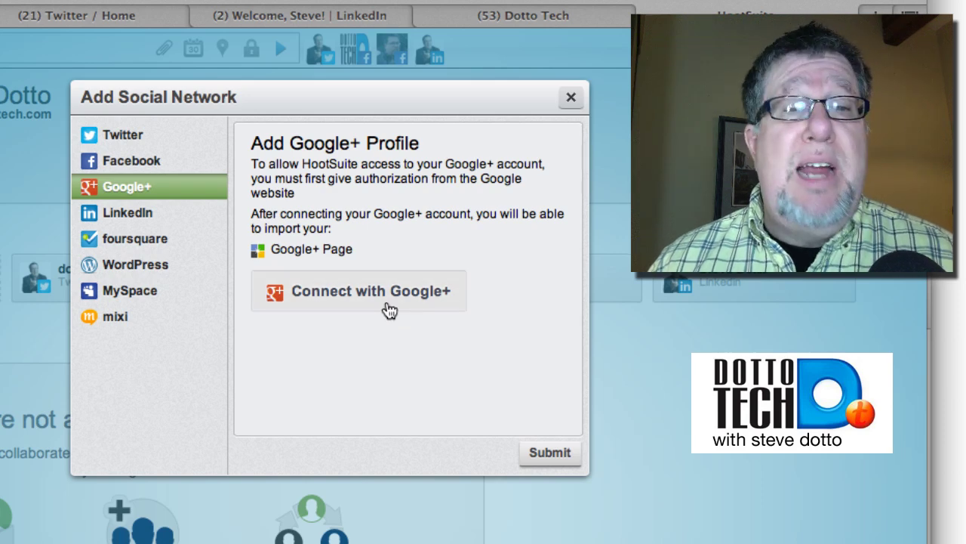
{"action": "left_click", "coordinate": [396, 298]}
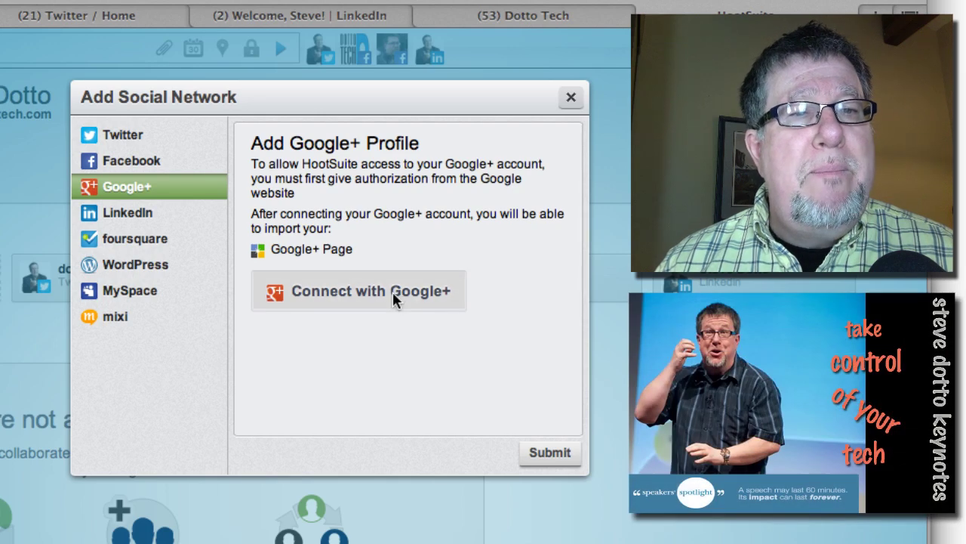
{"action": "left_click", "coordinate": [394, 298]}
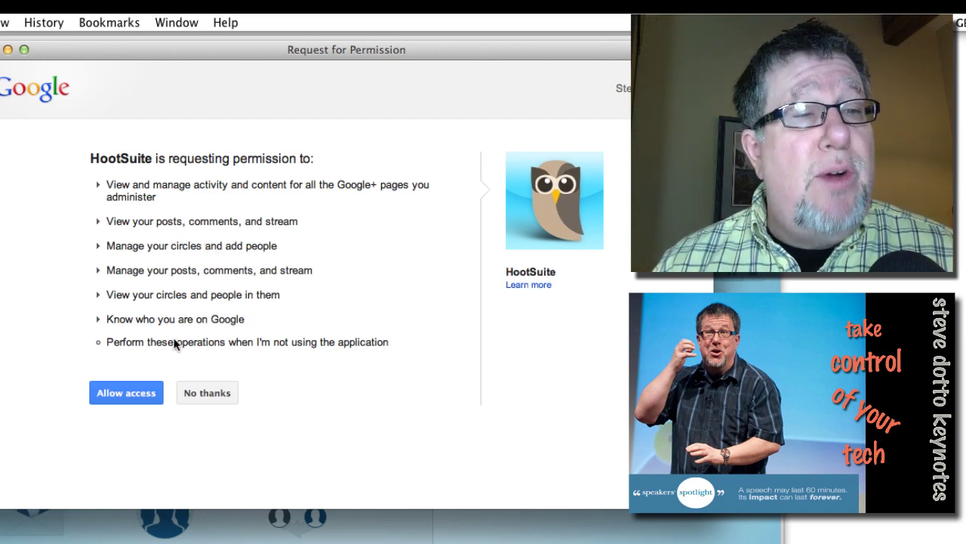
Grant HootSuite Google+ access and import the Dotto Tech Google+ page
{"action": "left_click", "coordinate": [117, 396]}
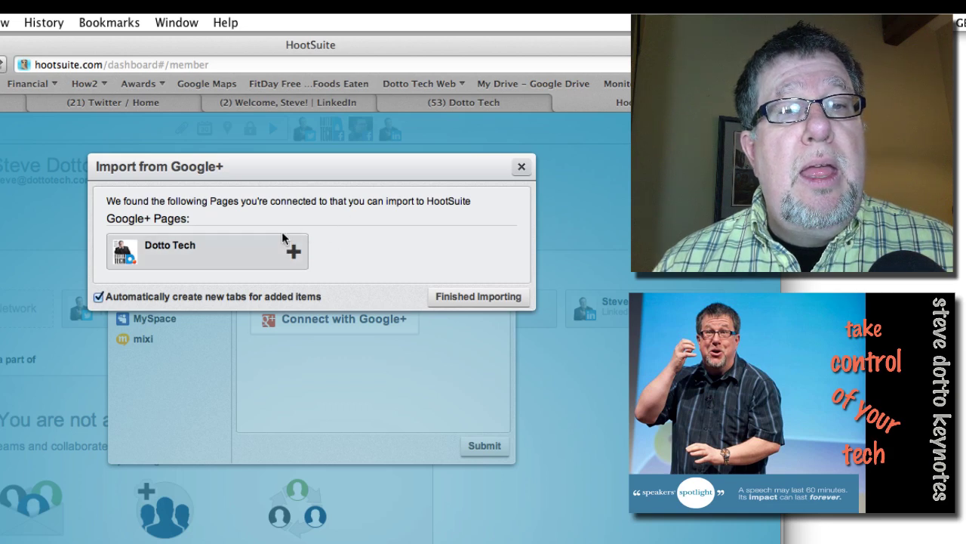
{"action": "left_click", "coordinate": [245, 251]}
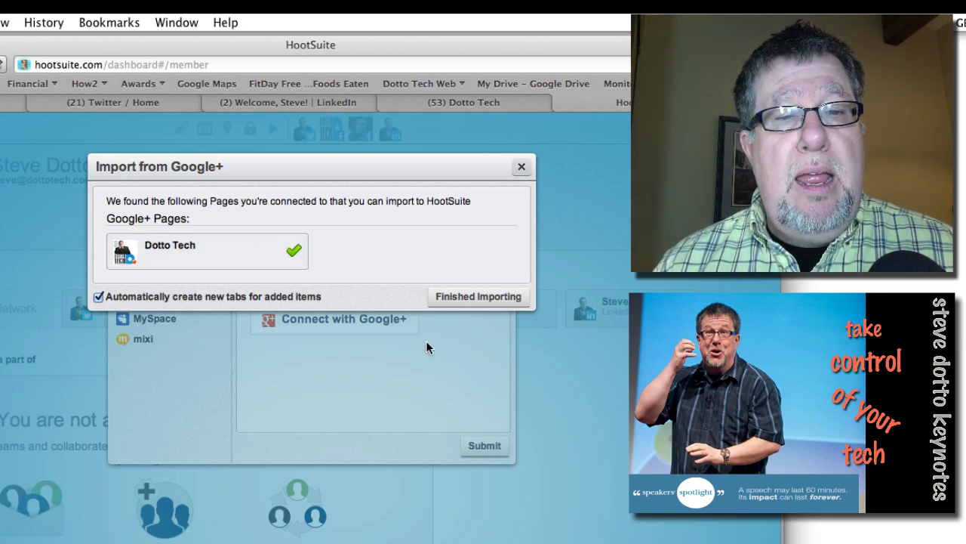
{"action": "left_click", "coordinate": [456, 298]}
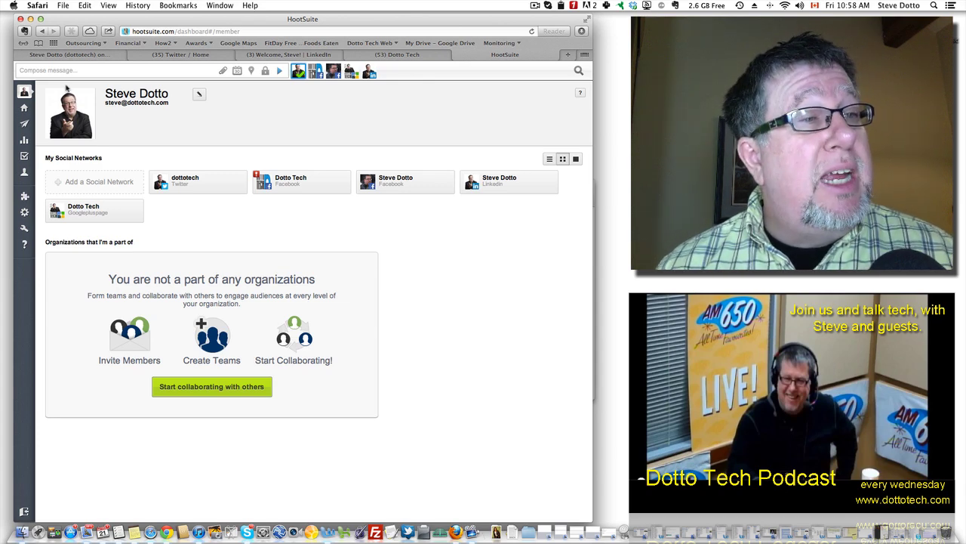
Switch to the streams dashboard and scroll through the Home Feed, Mentions and education list streams
{"action": "left_click", "coordinate": [24, 107]}
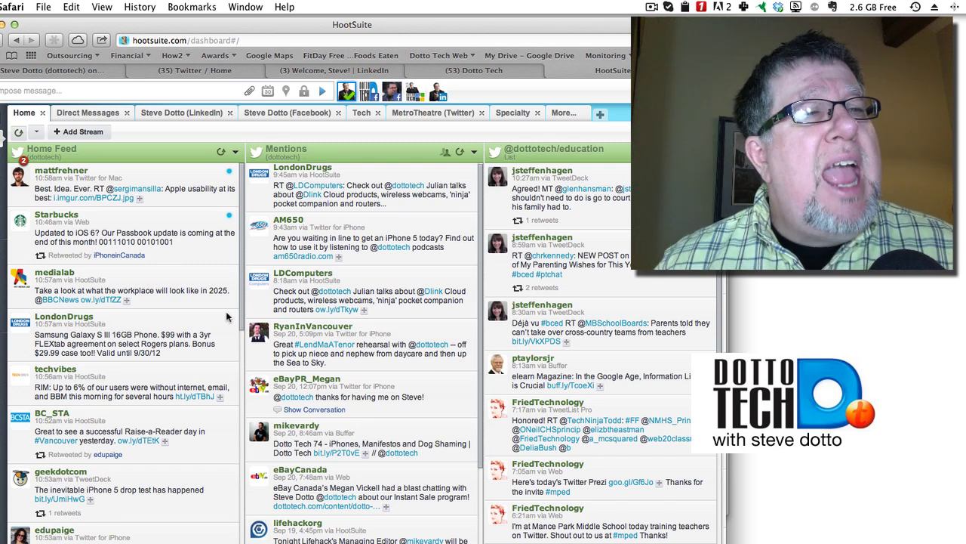
{"action": "scroll", "coordinate": [208, 336], "scroll_direction": "down", "scroll_amount": 3}
{"action": "scroll", "coordinate": [208, 336], "scroll_direction": "up", "scroll_amount": 3}
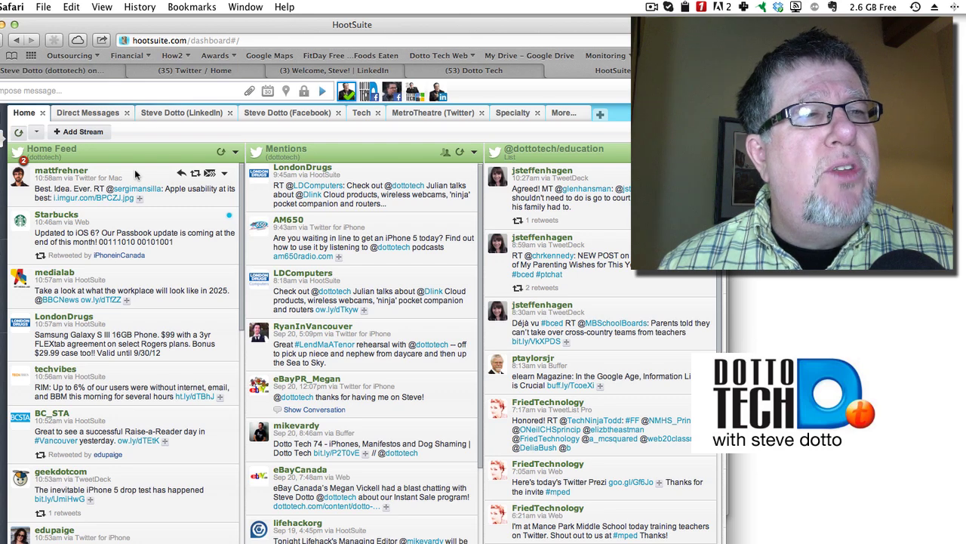
{"action": "scroll", "coordinate": [134, 178], "scroll_direction": "down", "scroll_amount": 3}
{"action": "scroll", "coordinate": [130, 185], "scroll_direction": "down", "scroll_amount": 1}
{"action": "scroll", "coordinate": [125, 193], "scroll_direction": "down", "scroll_amount": 3}
{"action": "scroll", "coordinate": [125, 194], "scroll_direction": "up", "scroll_amount": 5}
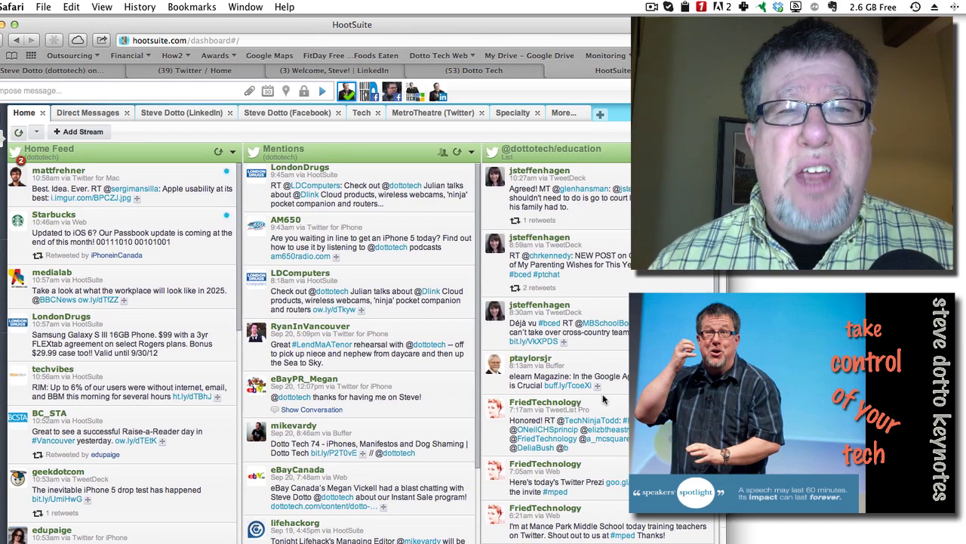
{"action": "scroll", "coordinate": [618, 511], "scroll_direction": "down", "scroll_amount": 2}
{"action": "scroll", "coordinate": [618, 511], "scroll_direction": "down", "scroll_amount": 3}
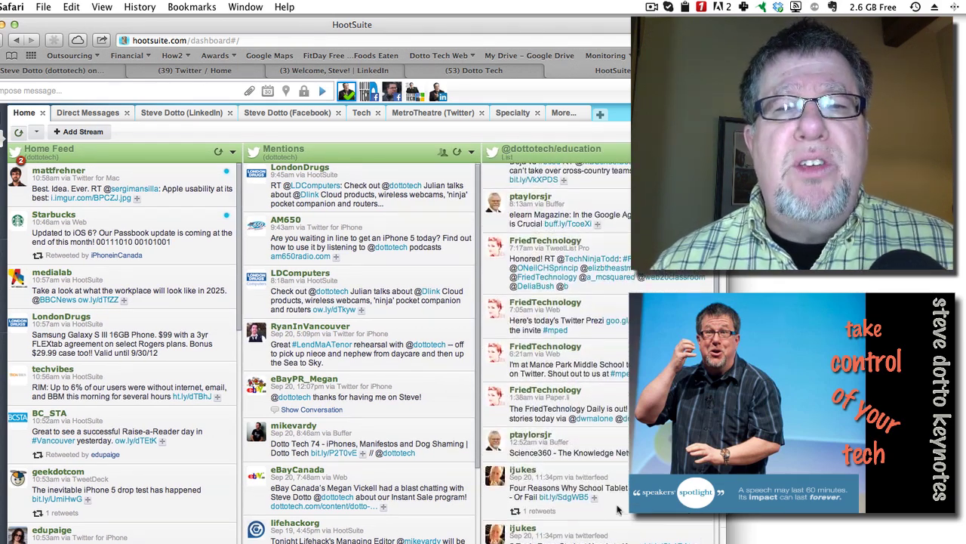
{"action": "scroll", "coordinate": [617, 506], "scroll_direction": "up", "scroll_amount": 4}
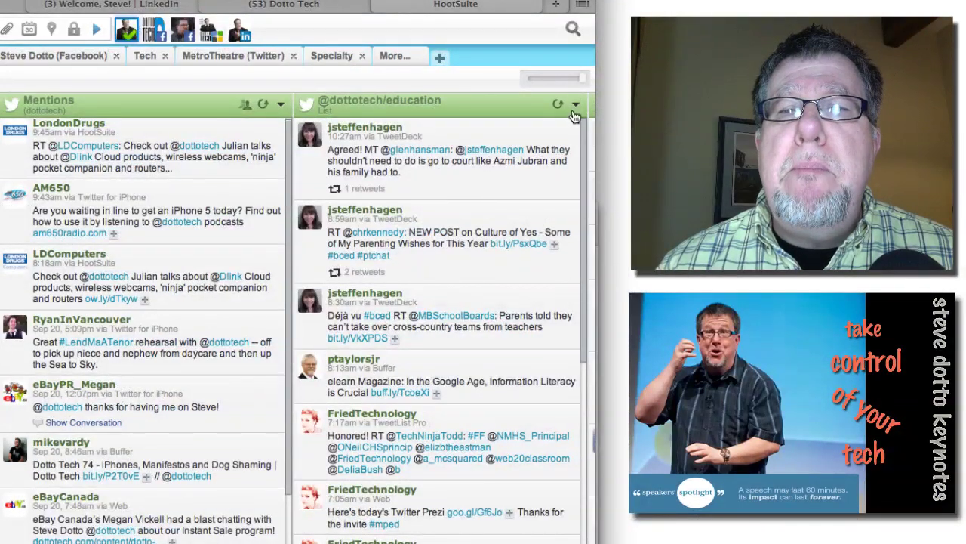
{"action": "left_click", "coordinate": [576, 106]}
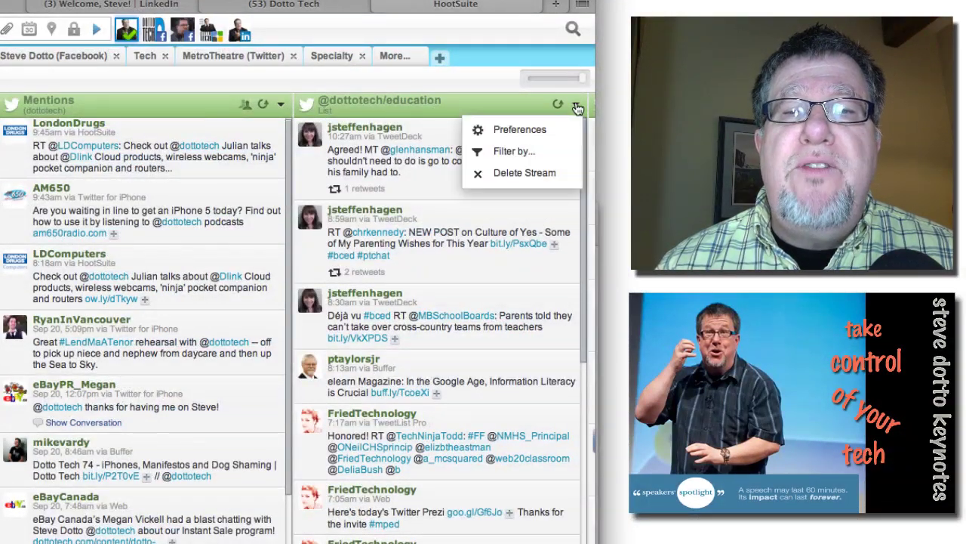
{"action": "left_click", "coordinate": [531, 139]}
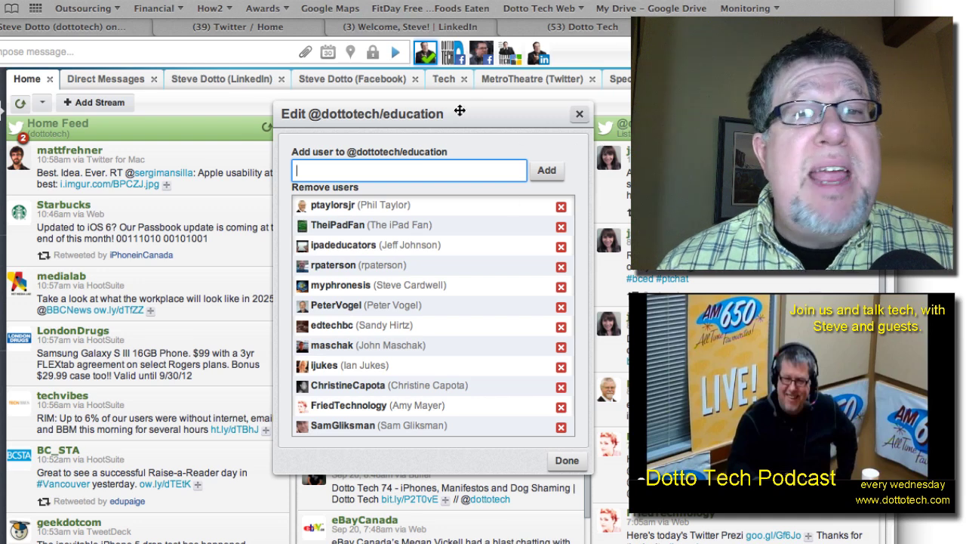
{"action": "scroll", "coordinate": [463, 337], "scroll_direction": "down", "scroll_amount": 3}
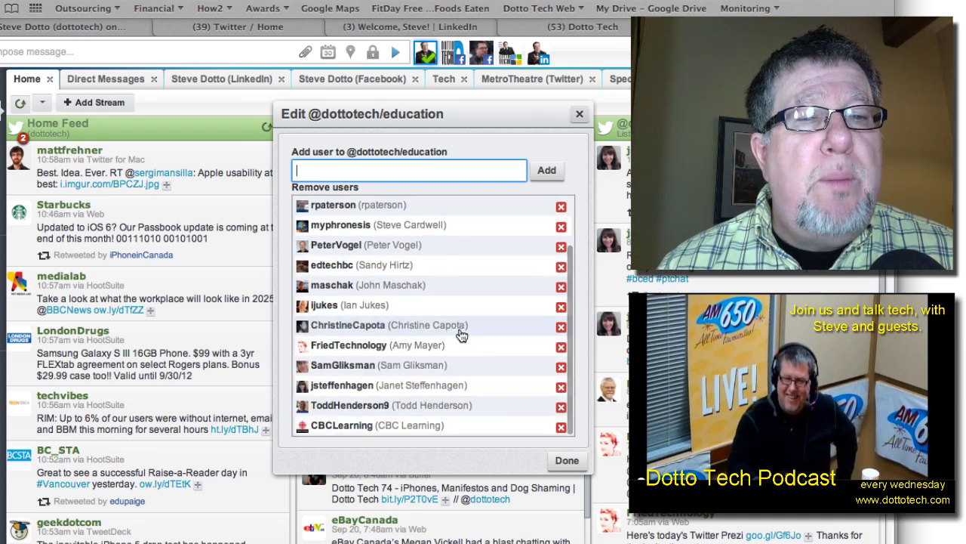
{"action": "scroll", "coordinate": [462, 335], "scroll_direction": "up", "scroll_amount": 3}
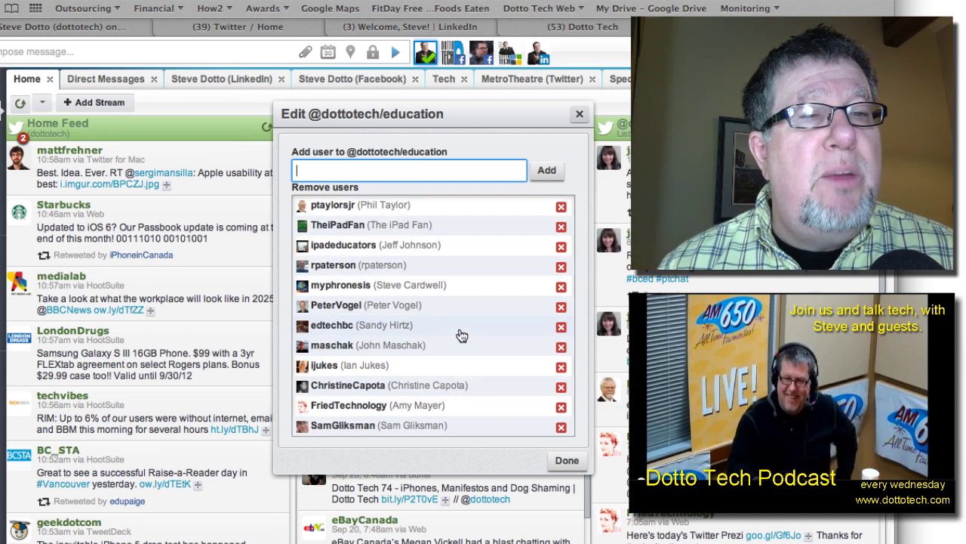
{"action": "scroll", "coordinate": [462, 335], "scroll_direction": "down", "scroll_amount": 3}
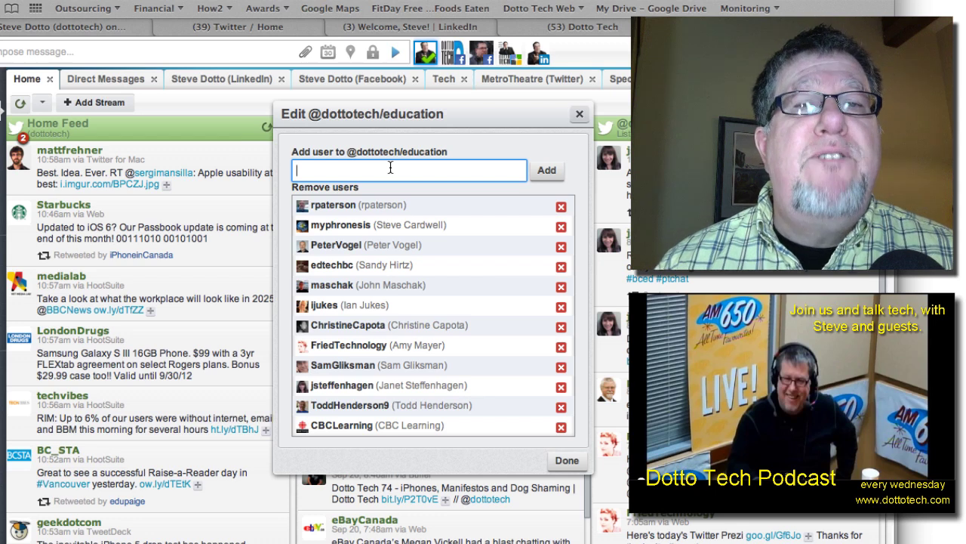
{"action": "left_click", "coordinate": [579, 117]}
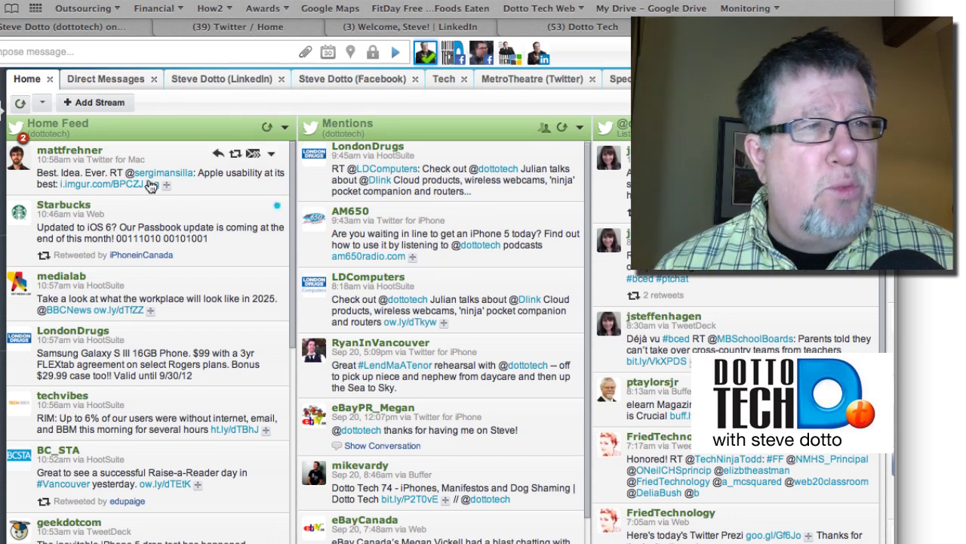
{"action": "mouse_move", "coordinate": [151, 167]}
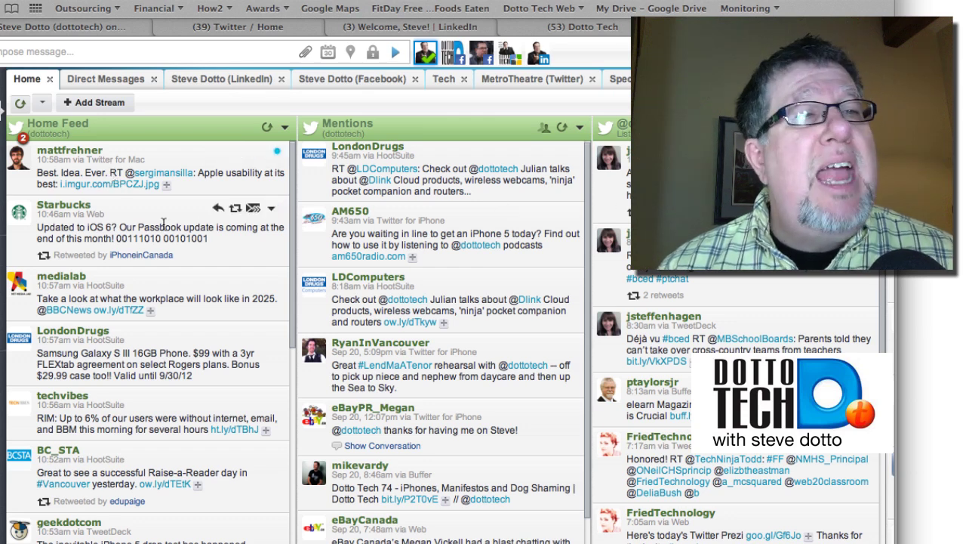
Show the Twitter direct message inbox and outbox streams
{"action": "left_click", "coordinate": [100, 81]}
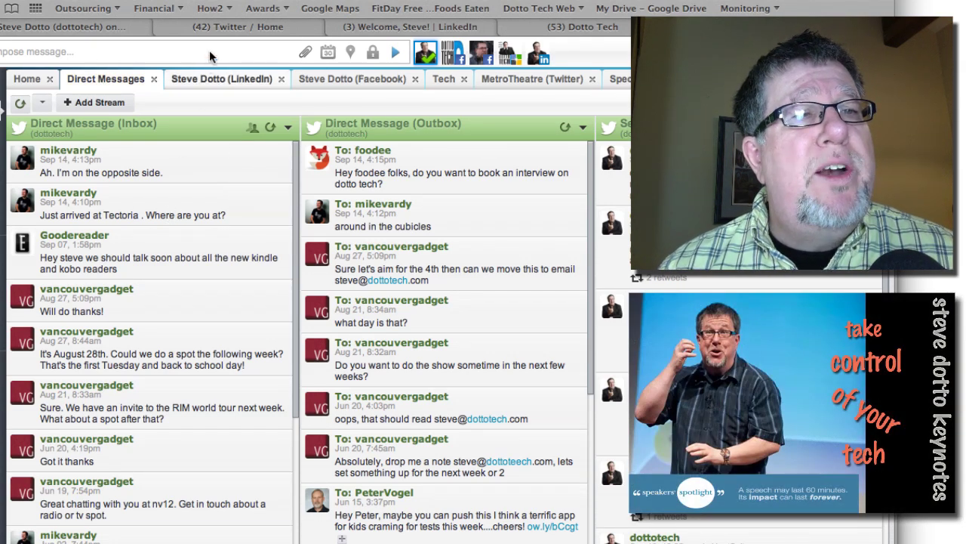
Switch to the Steve Dotto (LinkedIn) tab showing All Updates and My Updates
{"action": "left_click", "coordinate": [208, 84]}
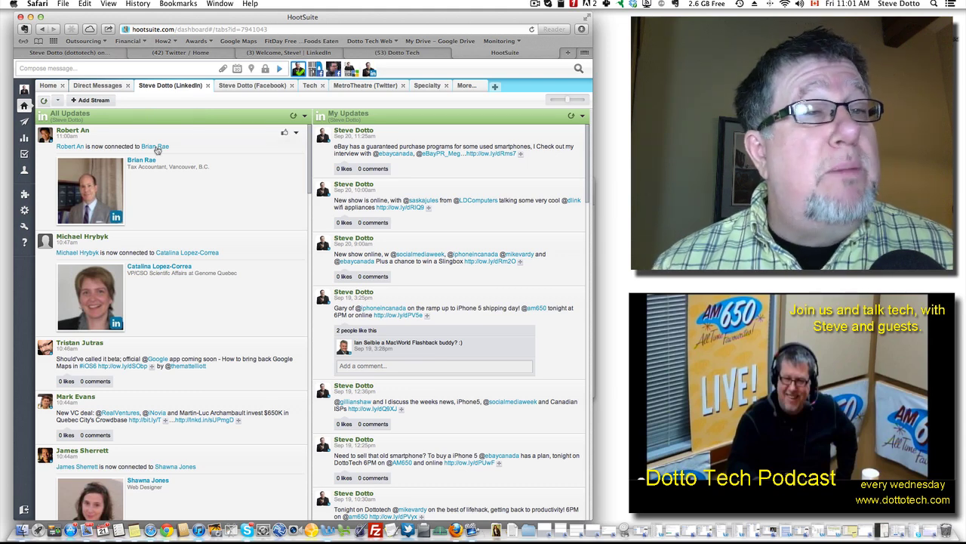
Open the Add Stream window and dismiss it without adding a stream
{"action": "left_click", "coordinate": [94, 102]}
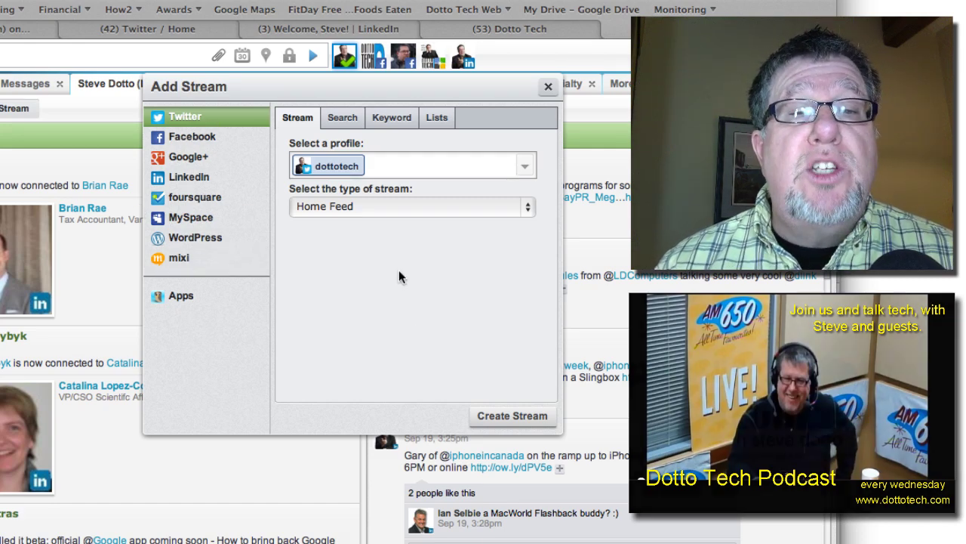
{"action": "left_click", "coordinate": [549, 87]}
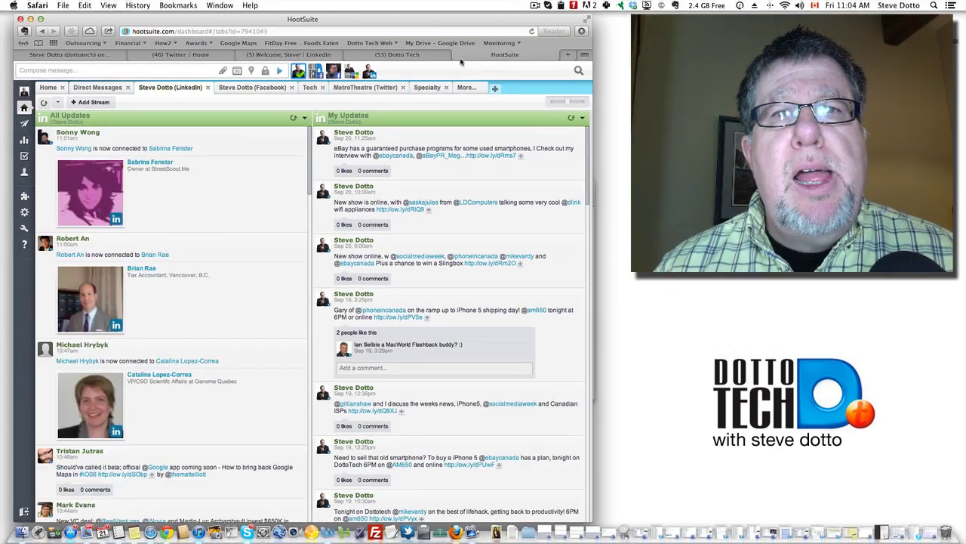
On the Home tab, view the Surrey604com tweet's extra actions and close the menu unused
{"action": "left_click", "coordinate": [47, 87]}
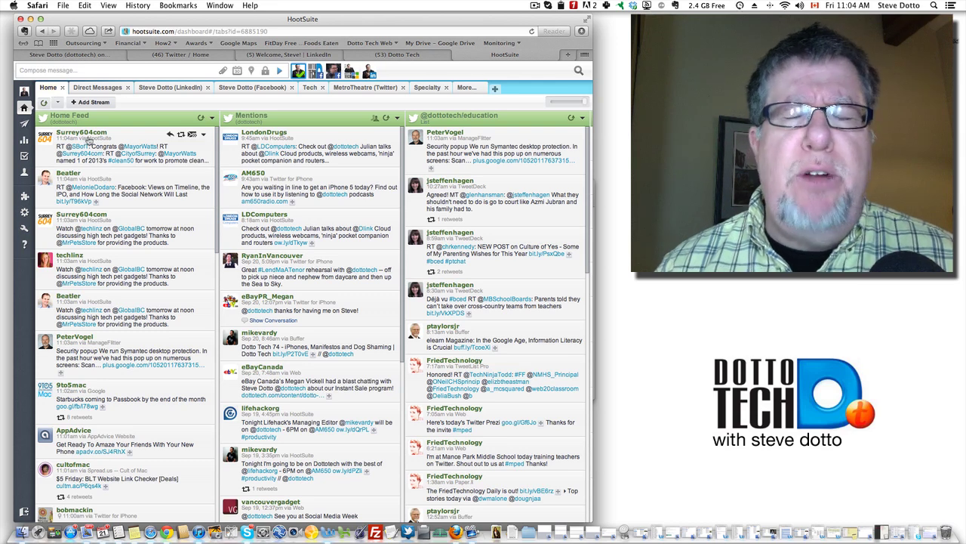
{"action": "mouse_move", "coordinate": [241, 204]}
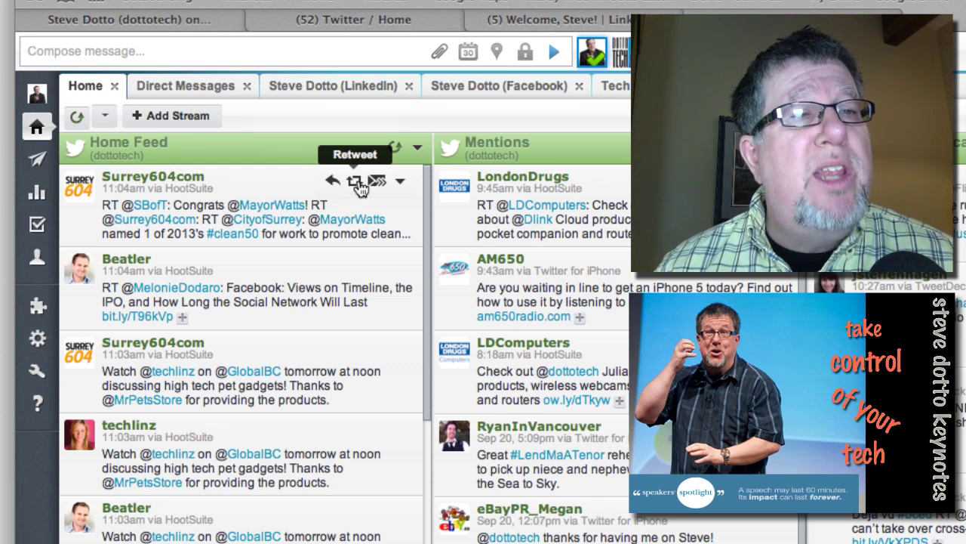
{"action": "scroll", "coordinate": [355, 187], "scroll_direction": "right", "scroll_amount": 1}
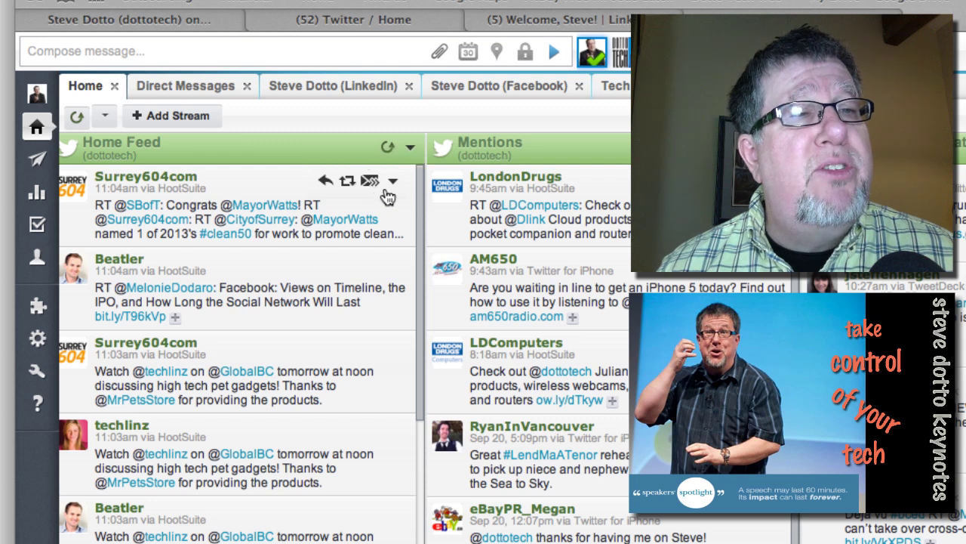
{"action": "left_click", "coordinate": [393, 184]}
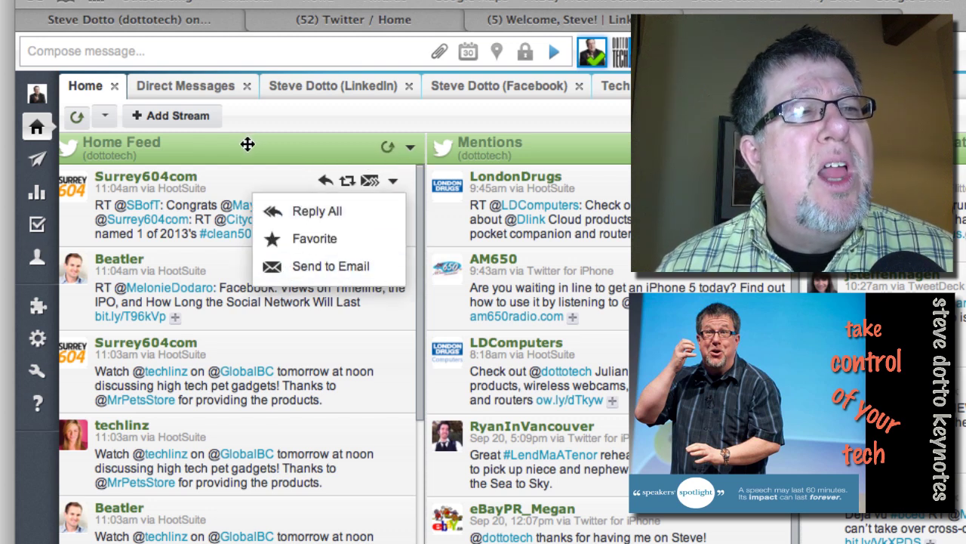
{"action": "left_click", "coordinate": [278, 187]}
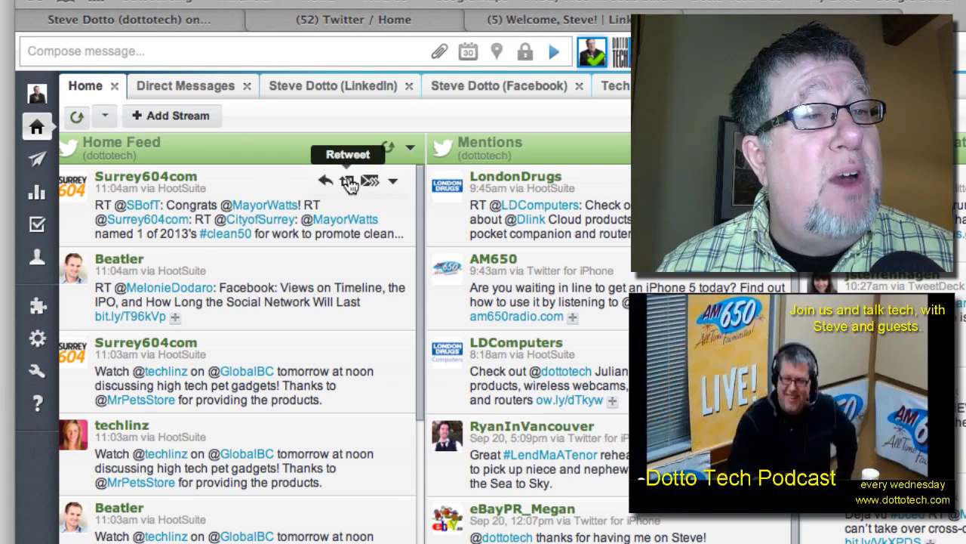
Start a retweet of the Surrey604com congratulations post, then delete all its prefilled text
{"action": "left_click", "coordinate": [348, 183]}
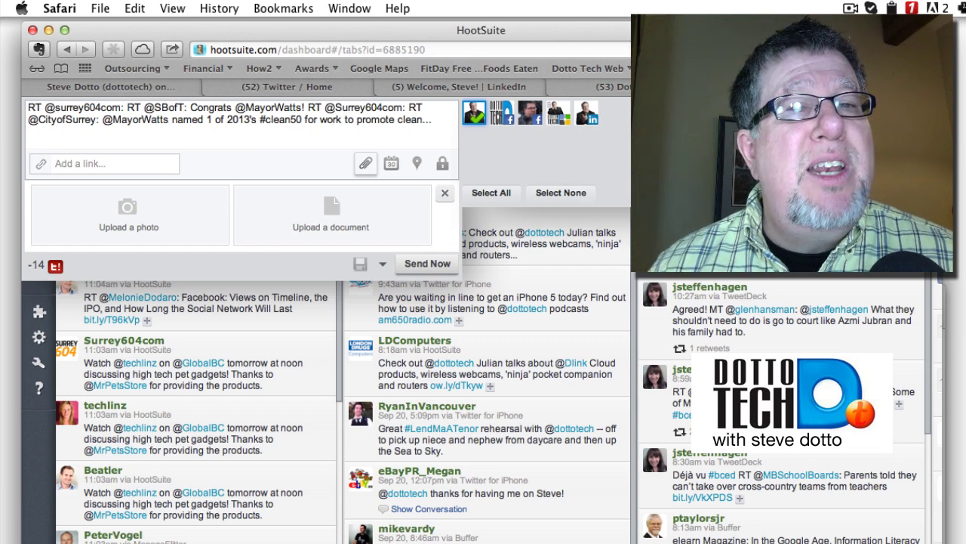
{"action": "left_click_drag", "start_coordinate": [433, 124], "coordinate": [1, 91]}
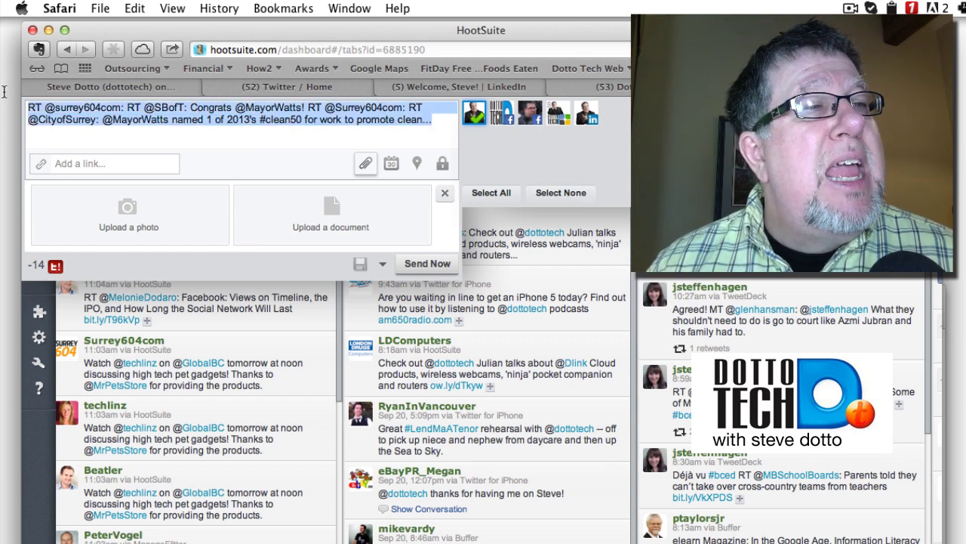
{"action": "key", "text": "BackSpace"}
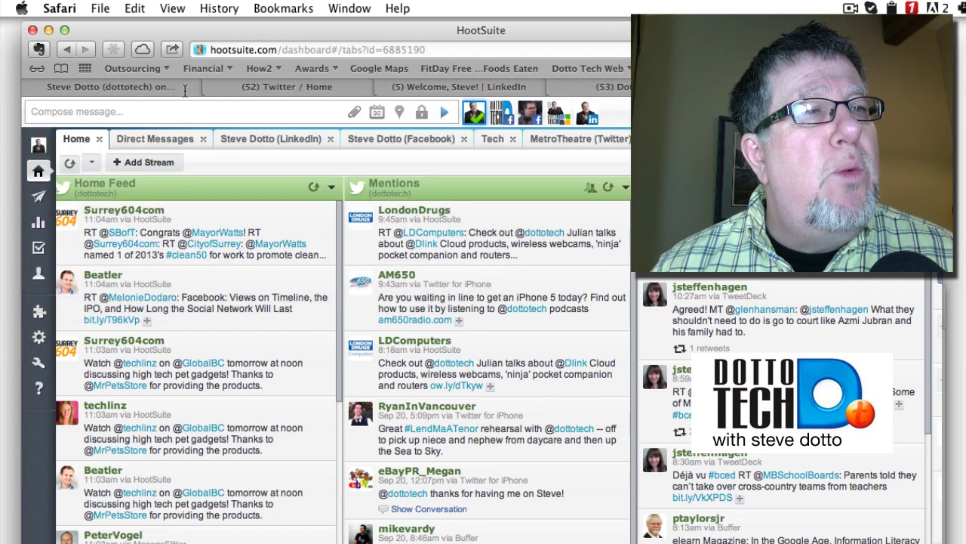
Draft 'Straw poll, who is using a social media dashboard? and which one?', correcting 'useing' to 'using'
{"action": "left_click", "coordinate": [144, 112]}
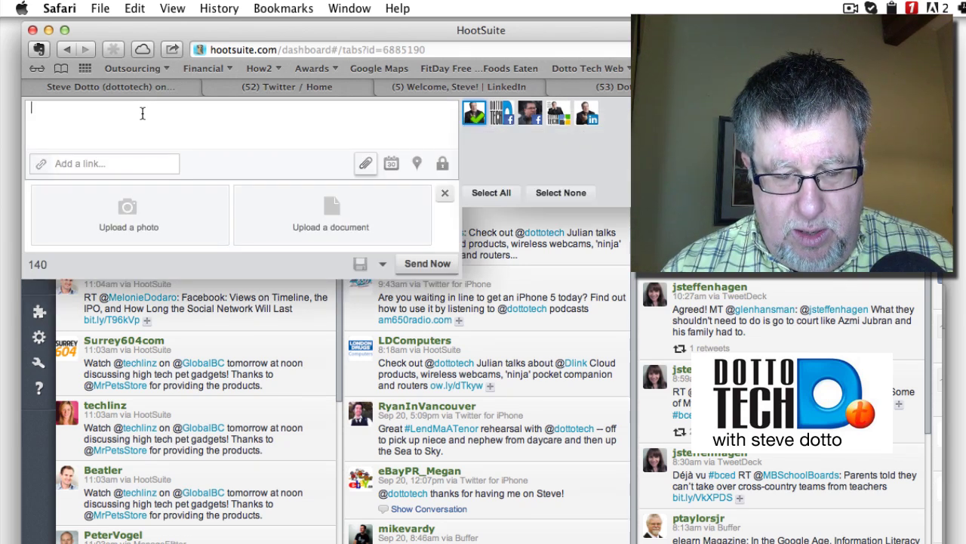
{"action": "type", "text": "I want"}
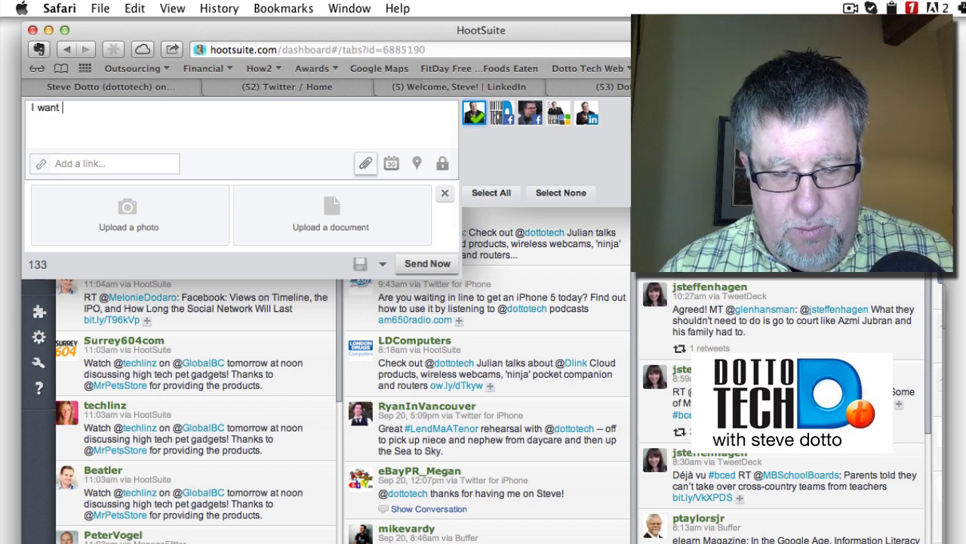
{"action": "type", "text": " an iphone"}
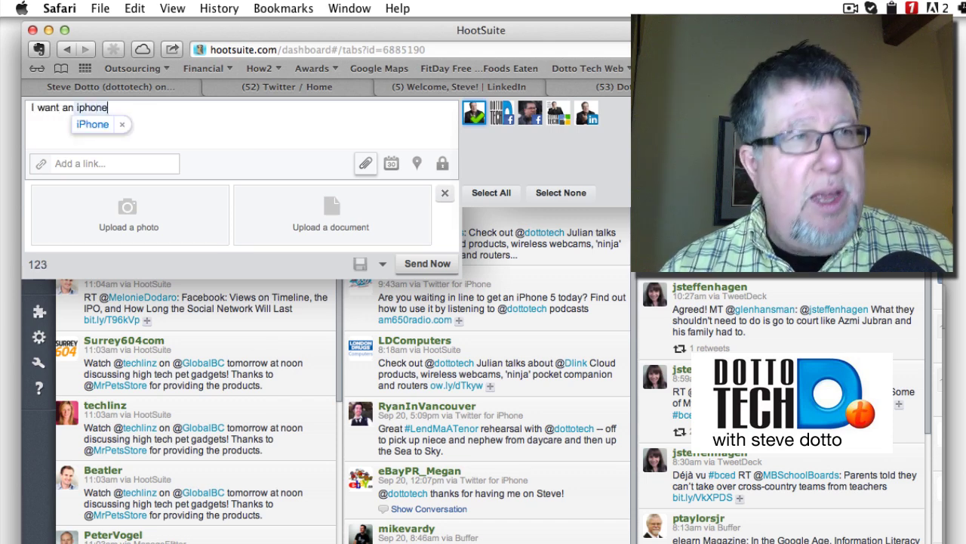
{"action": "key", "text": "BackSpace"}
{"action": "key", "text": "BackSpace"}
{"action": "key", "text": "BackSpace"}
{"action": "key", "text": "BackSpace"}
{"action": "key", "text": "BackSpace"}
{"action": "key", "text": "BackSpace"}
{"action": "key", "text": "BackSpace"}
{"action": "key", "text": "BackSpace"}
{"action": "key", "text": "BackSpace"}
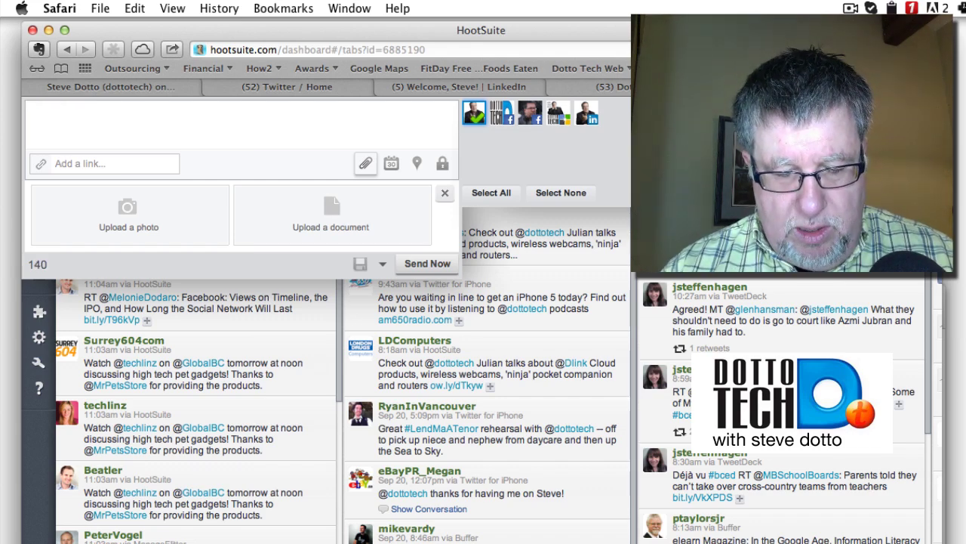
{"action": "type", "text": "Stra"}
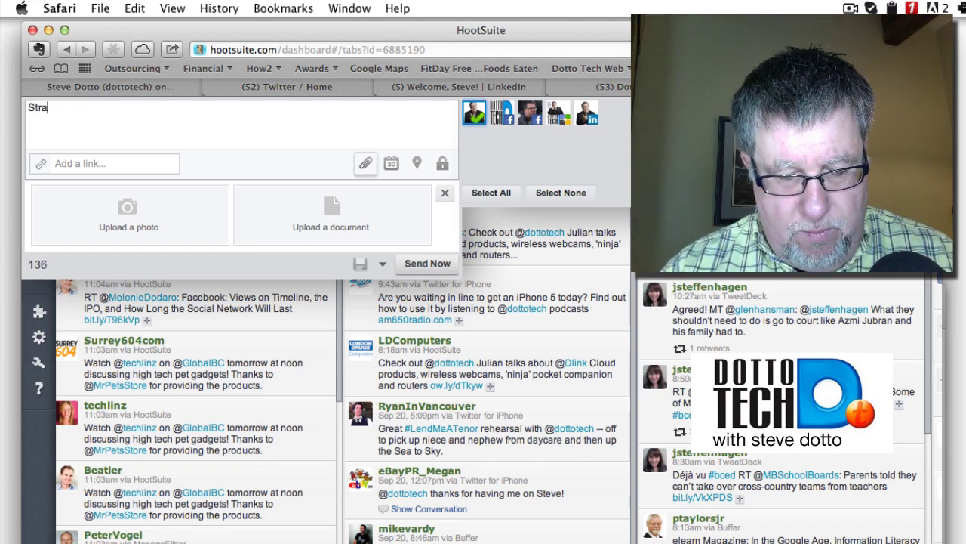
{"action": "type", "text": "w poll, who is useing a social media dasbard"}
{"action": "right_click", "coordinate": [124, 110]}
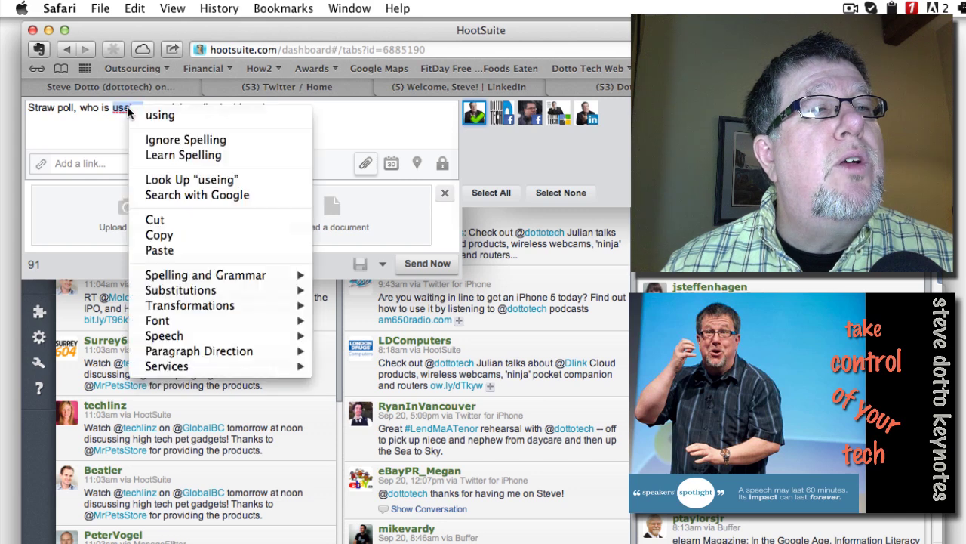
{"action": "left_click", "coordinate": [151, 115]}
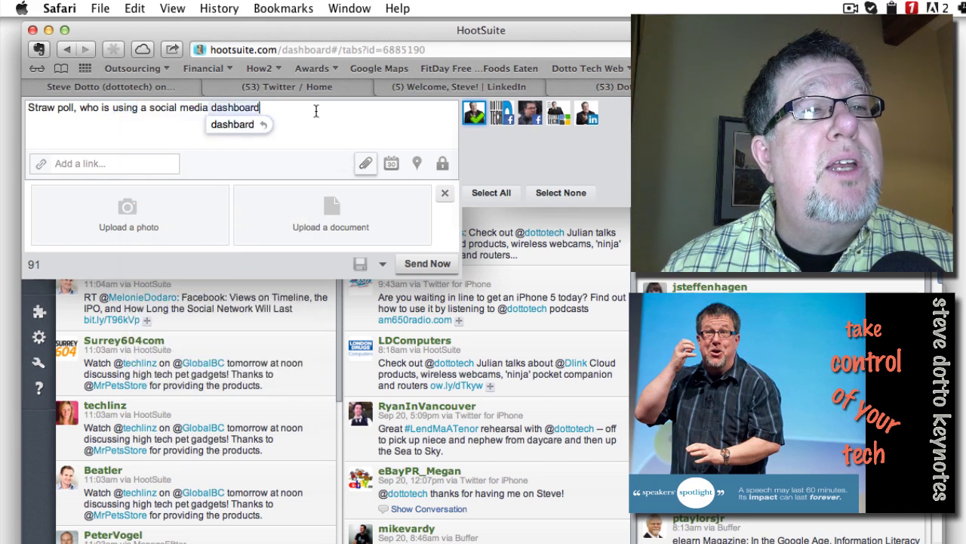
{"action": "type", "text": "? a"}
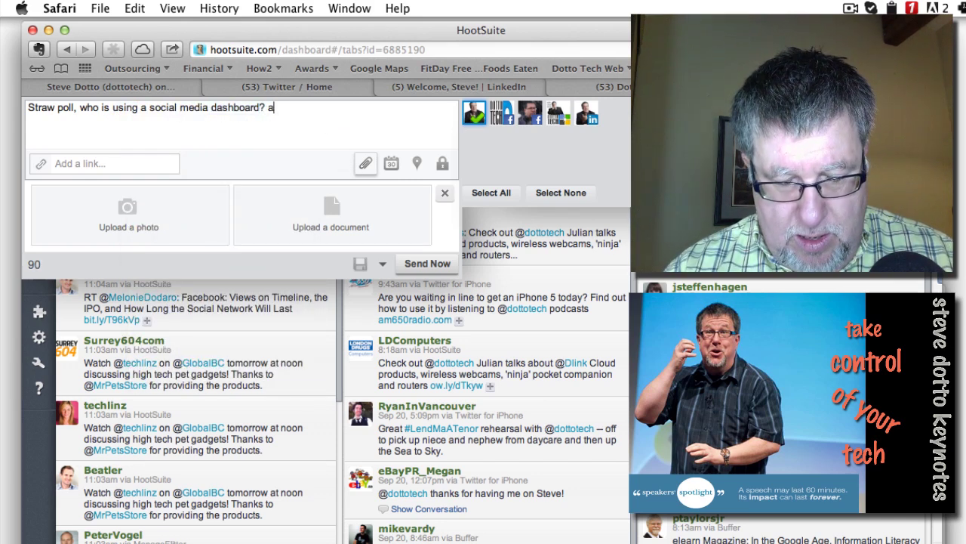
{"action": "type", "text": "nd which one"}
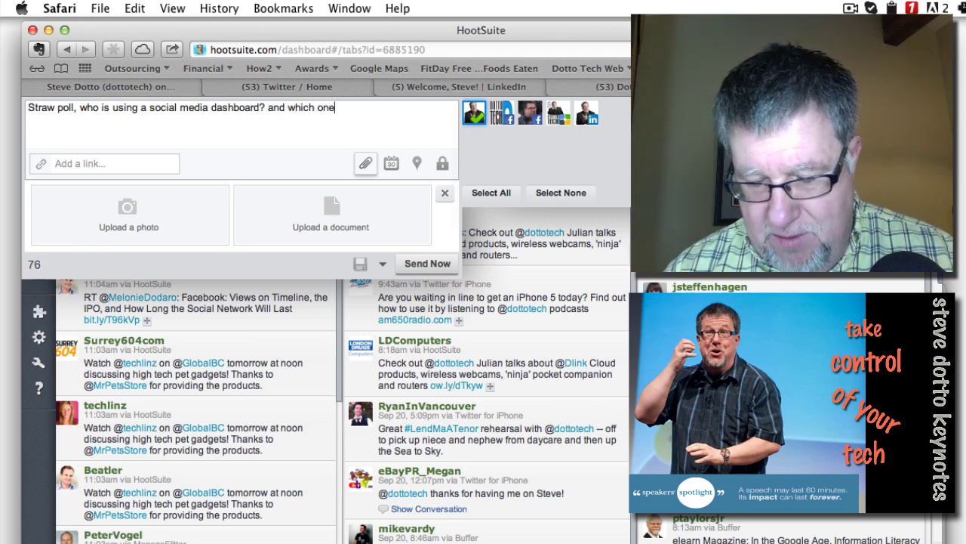
{"action": "type", "text": "?"}
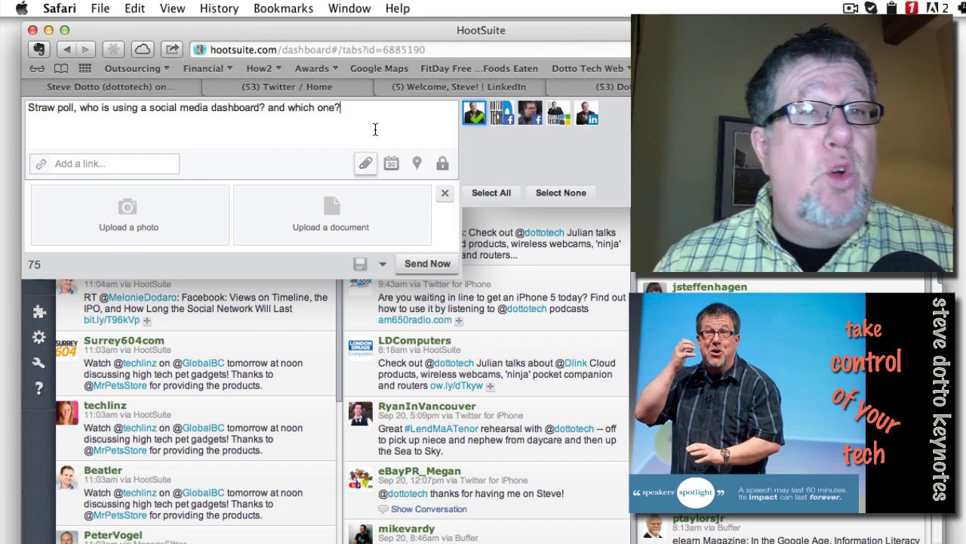
Show the AutoSchedule date and time panel, set to 2012-09-21, 11:05 AM
{"action": "left_click", "coordinate": [390, 166]}
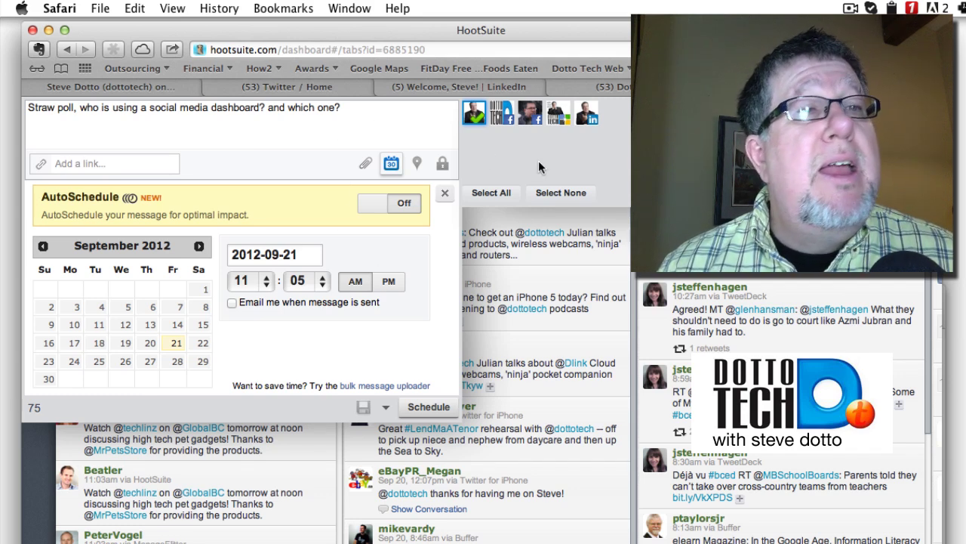
Select the LinkedIn, Facebook and Twitter profiles, turn off scheduling and send the post now
{"action": "left_click", "coordinate": [590, 114]}
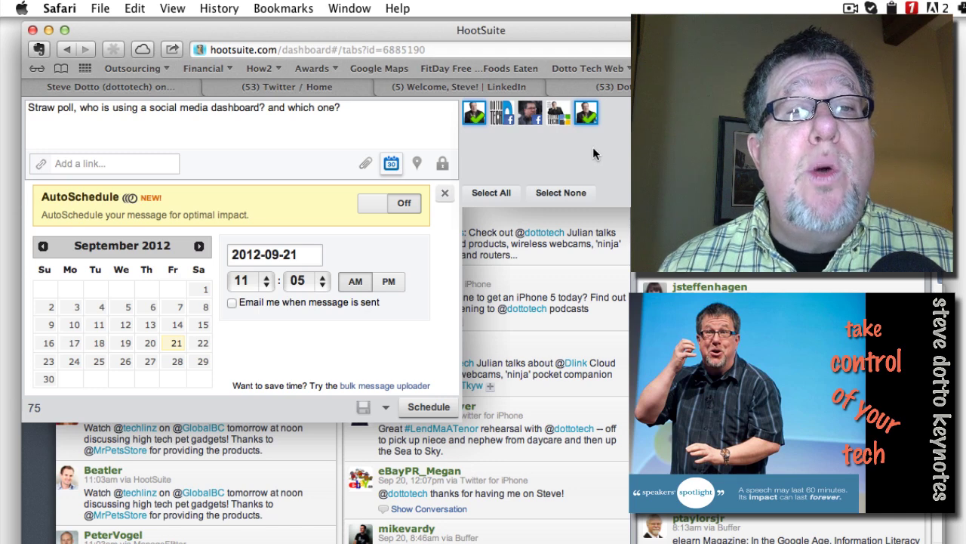
{"action": "left_click", "coordinate": [502, 115]}
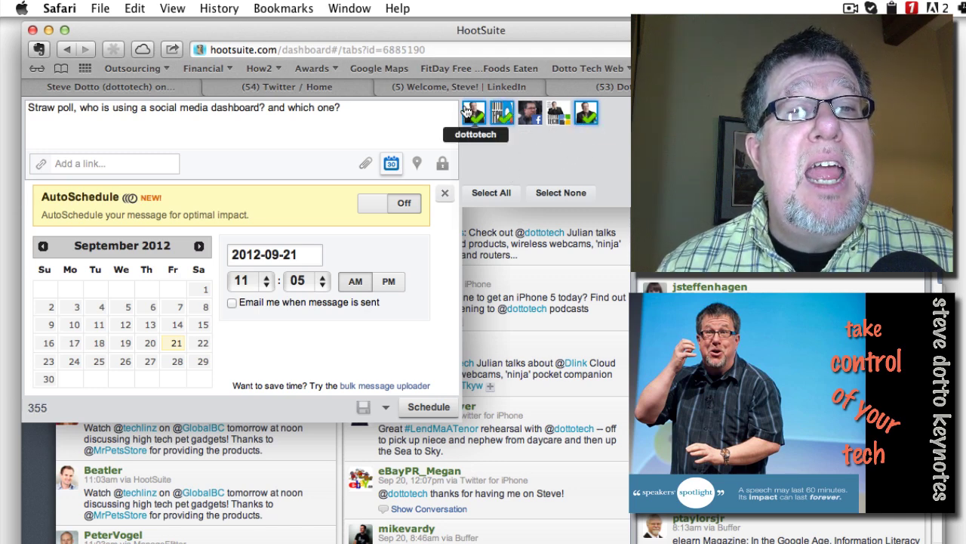
{"action": "left_click", "coordinate": [475, 119]}
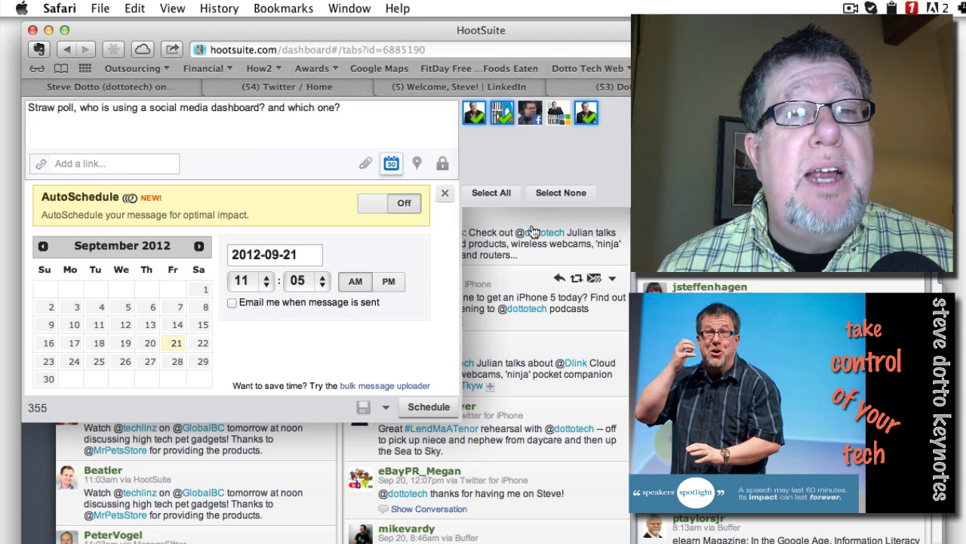
{"action": "left_click", "coordinate": [445, 195]}
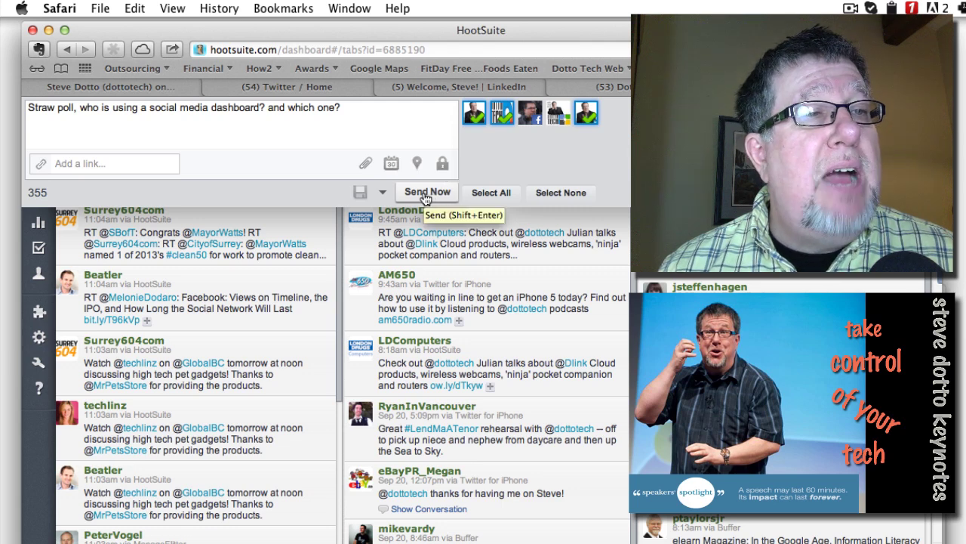
{"action": "left_click", "coordinate": [427, 193]}
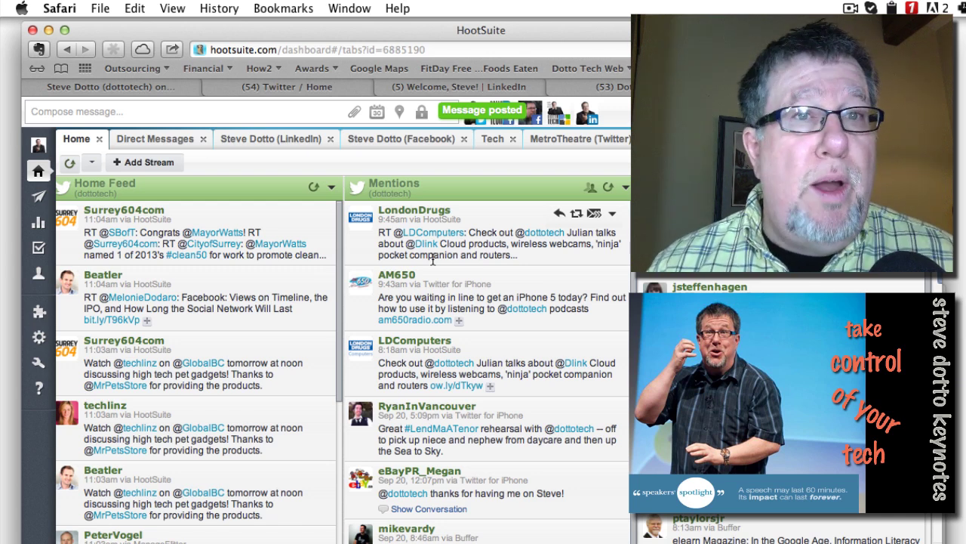
Scroll the Dotto Tech Facebook timeline down to the straw-poll post published via HootSuite
{"action": "left_click", "coordinate": [613, 88]}
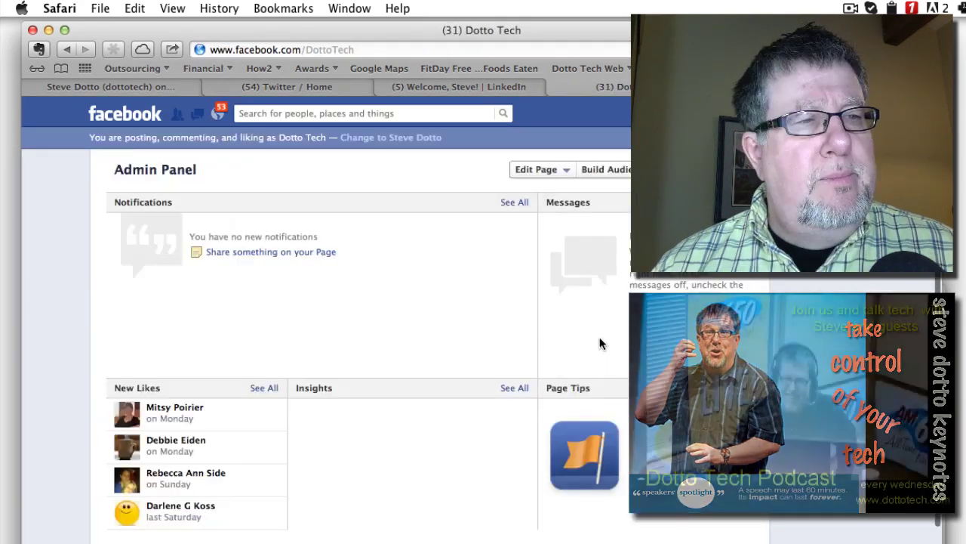
{"action": "scroll", "coordinate": [599, 337], "scroll_direction": "down", "scroll_amount": 3}
{"action": "scroll", "coordinate": [599, 337], "scroll_direction": "down", "scroll_amount": 5}
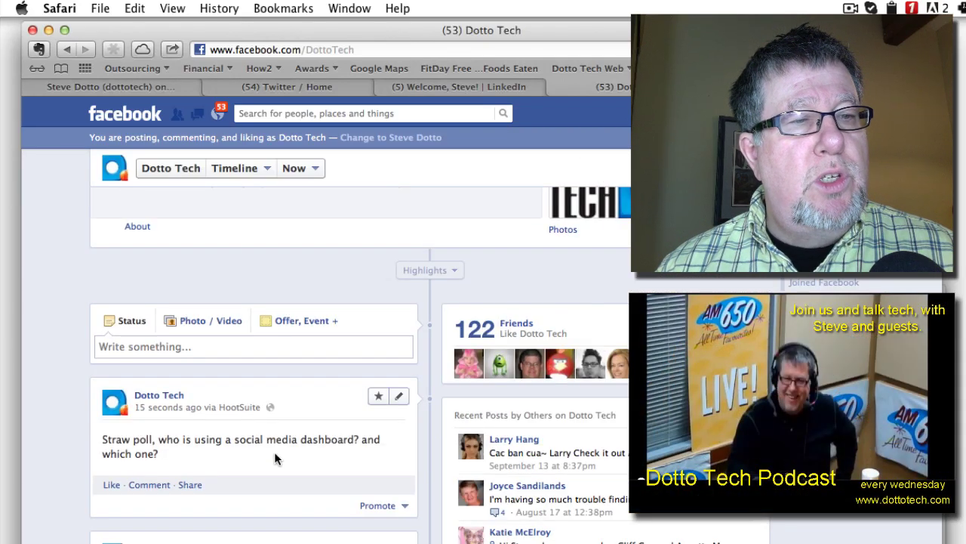
Reload the LinkedIn home page to find the straw-poll update
{"action": "left_click", "coordinate": [451, 87]}
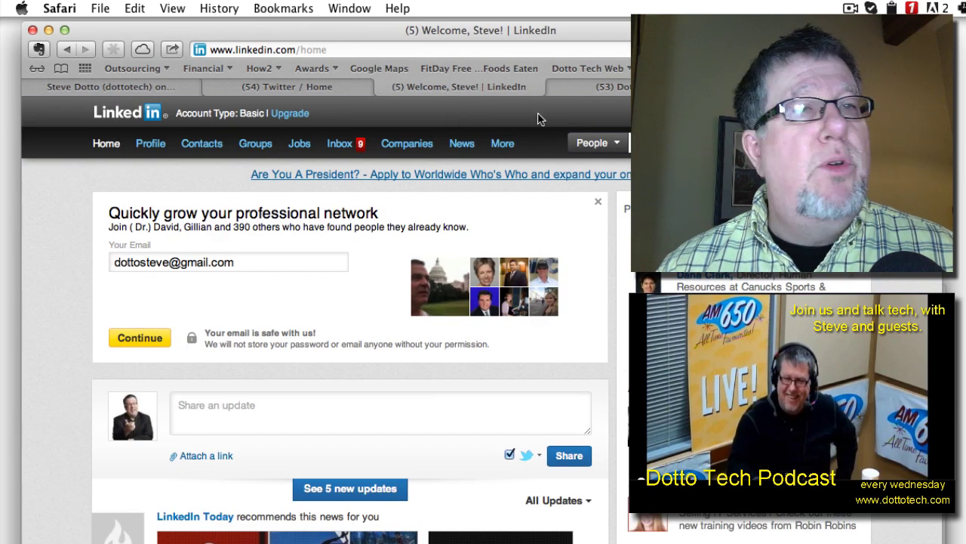
{"action": "left_click_drag", "start_coordinate": [210, 49], "coordinate": [272, 49]}
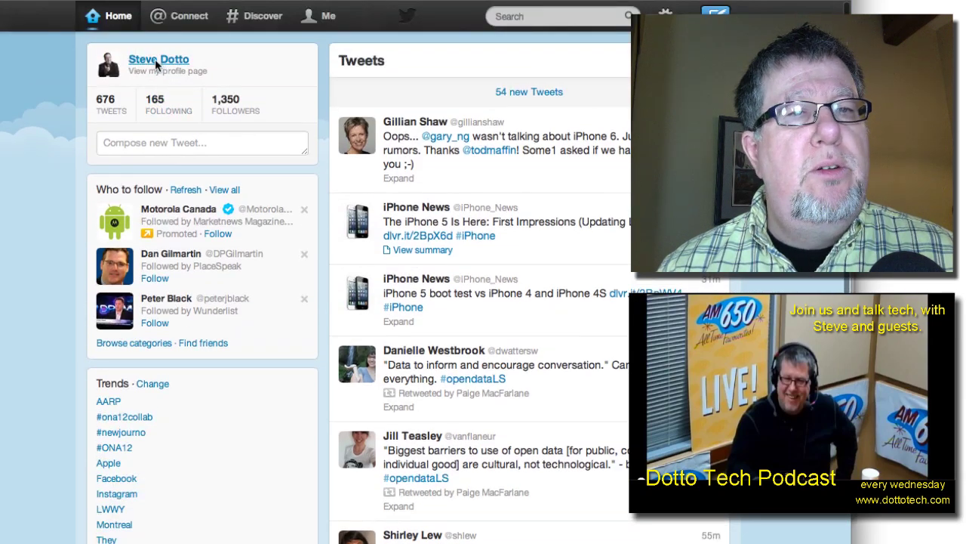
{"action": "left_click", "coordinate": [155, 58]}
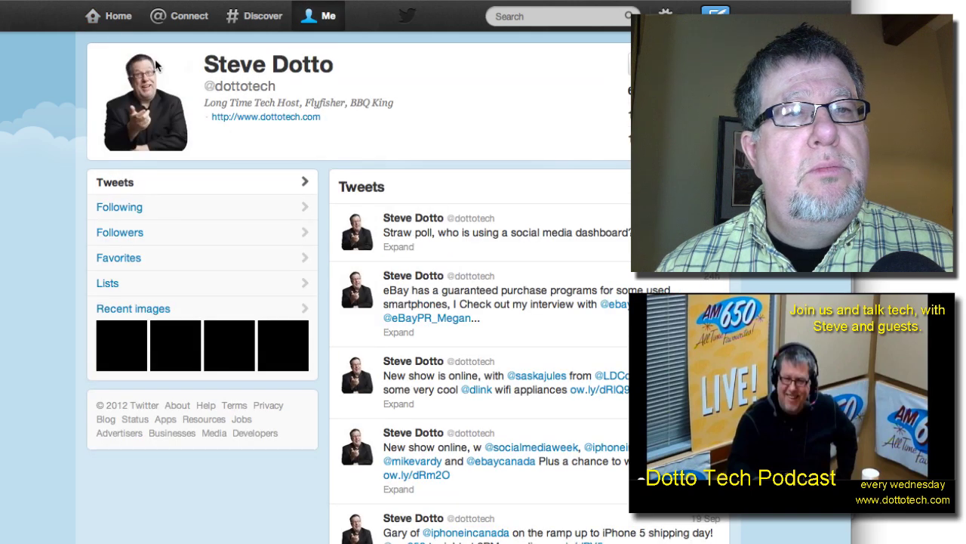